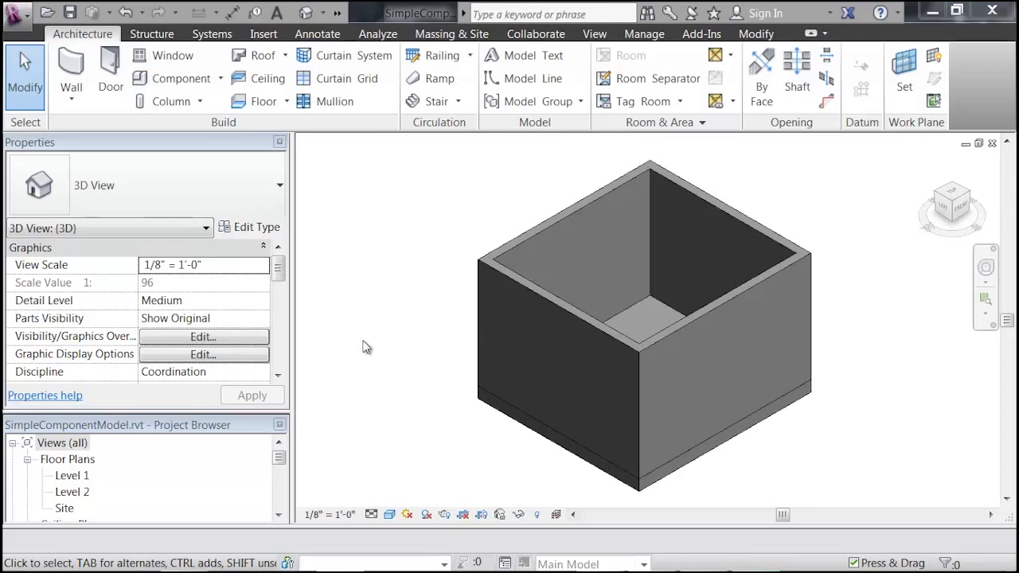
On the Level 1 floor plan, place a Fixed 16" x 24" window in the box's left wall
double_click(74, 477)
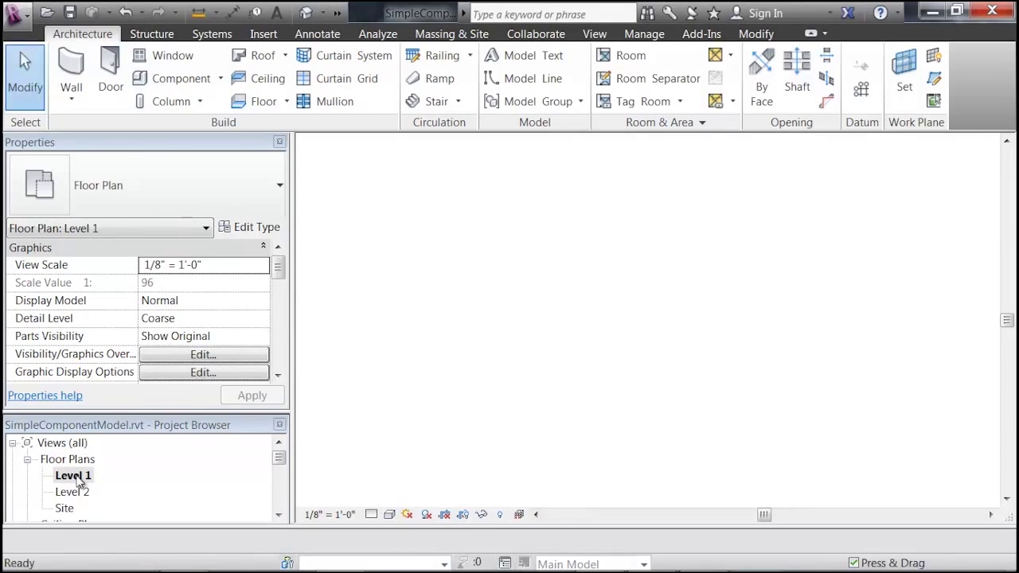
click(161, 57)
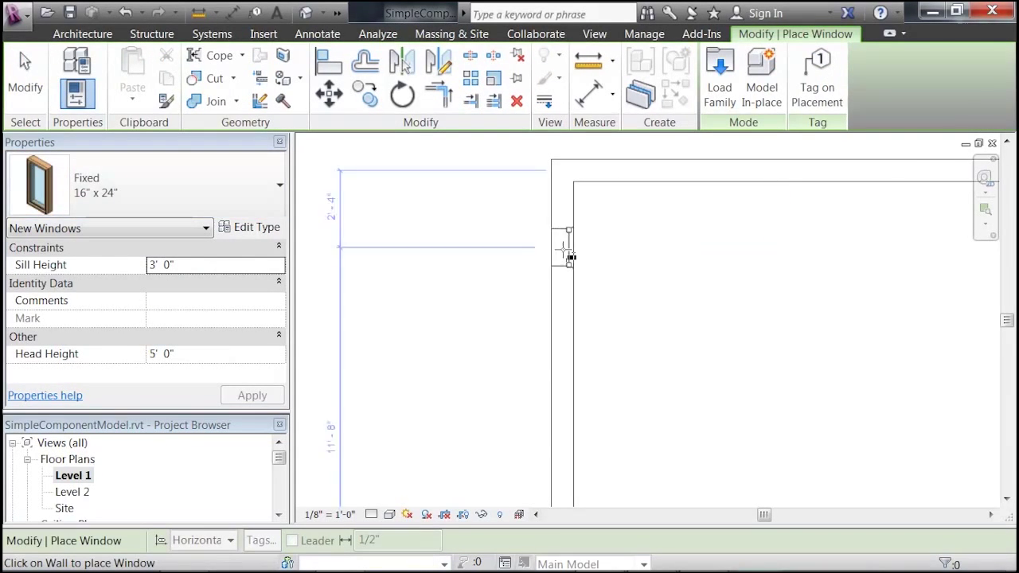
click(563, 277)
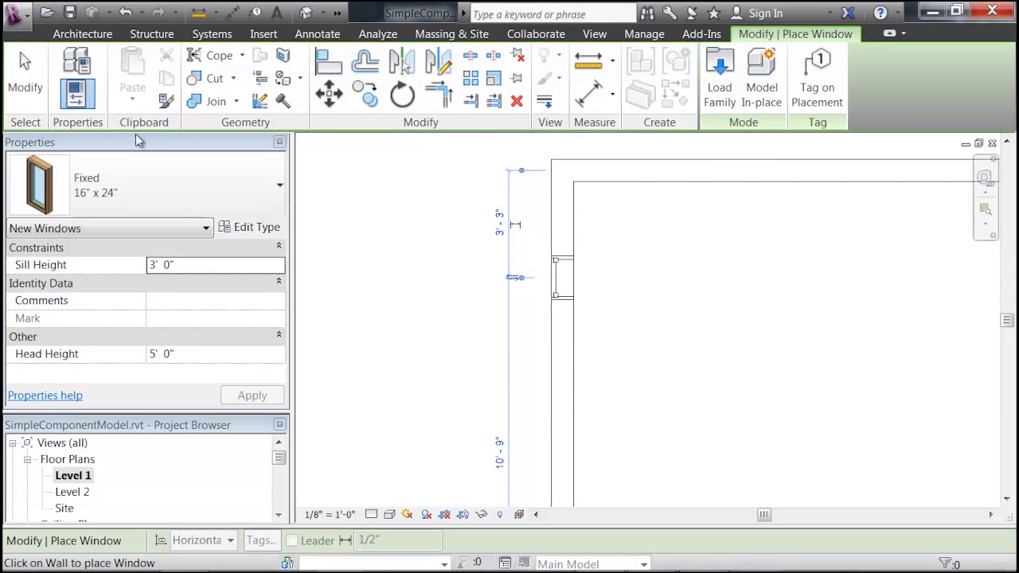
click(34, 82)
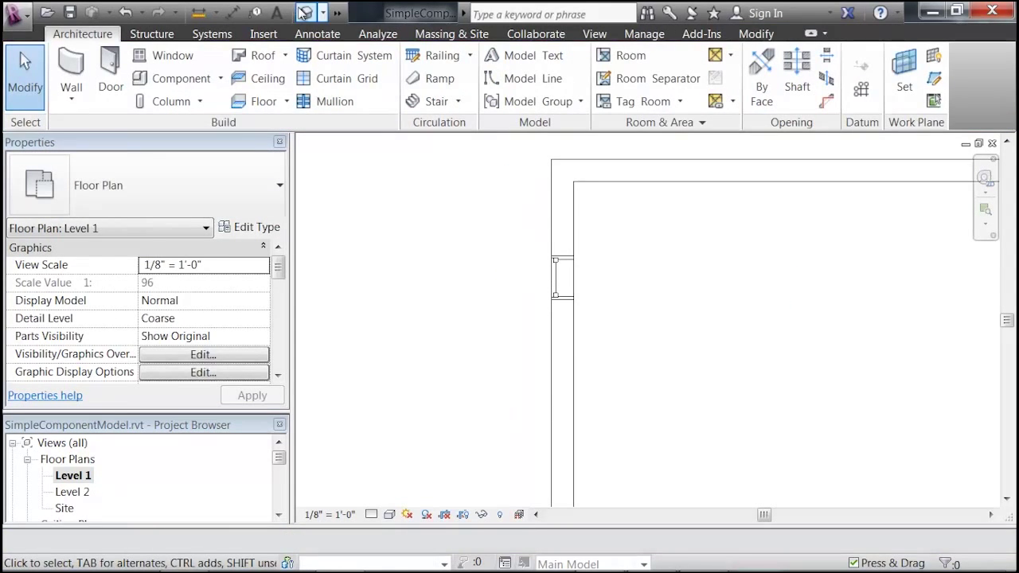
Return to the default 3D view and zoom and pan in on the new Fixed window
click(306, 13)
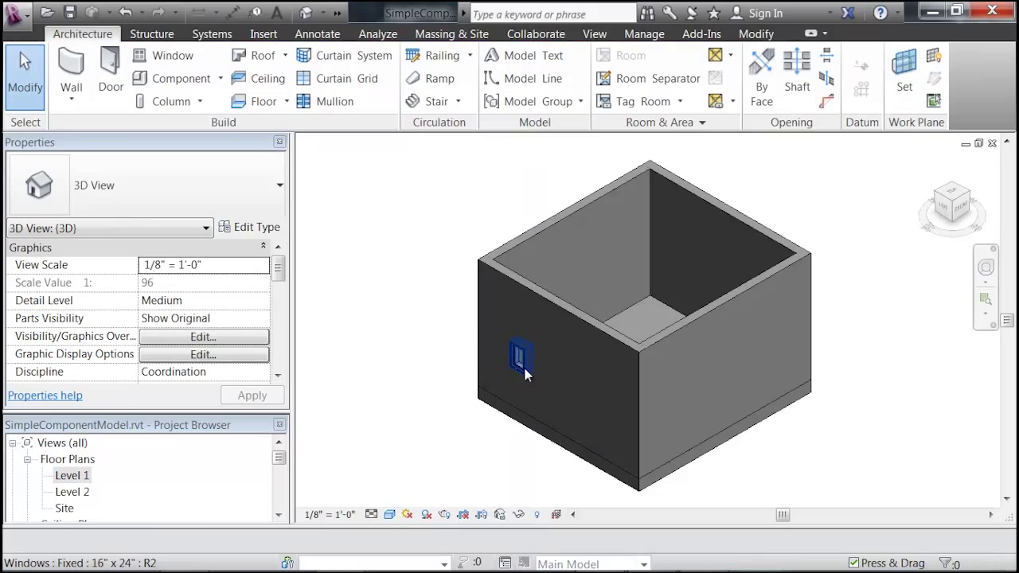
scroll(522, 373, up, 6)
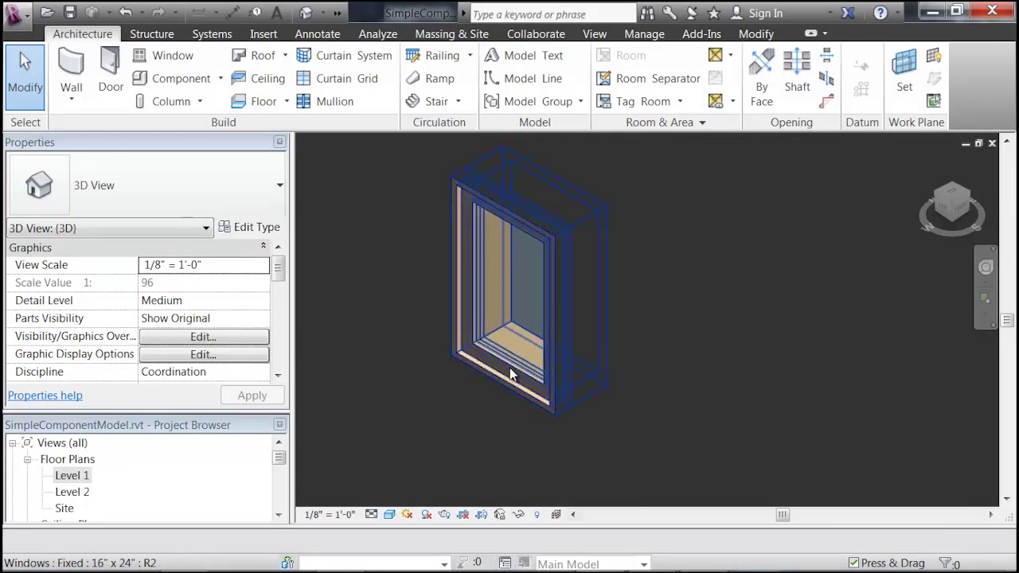
scroll(488, 349, up, 4)
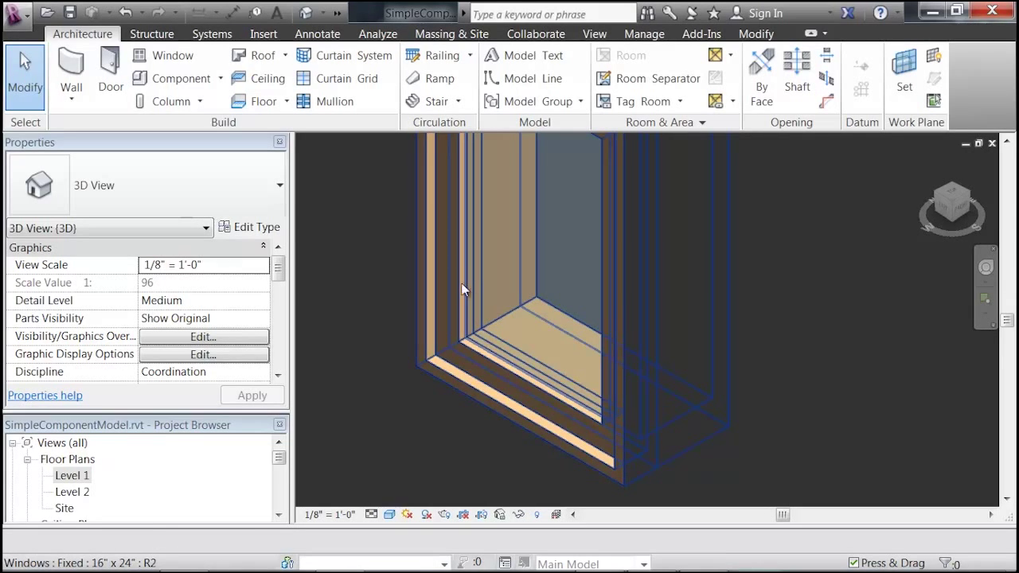
scroll(473, 291, down, 3)
scroll(466, 220, up, 4)
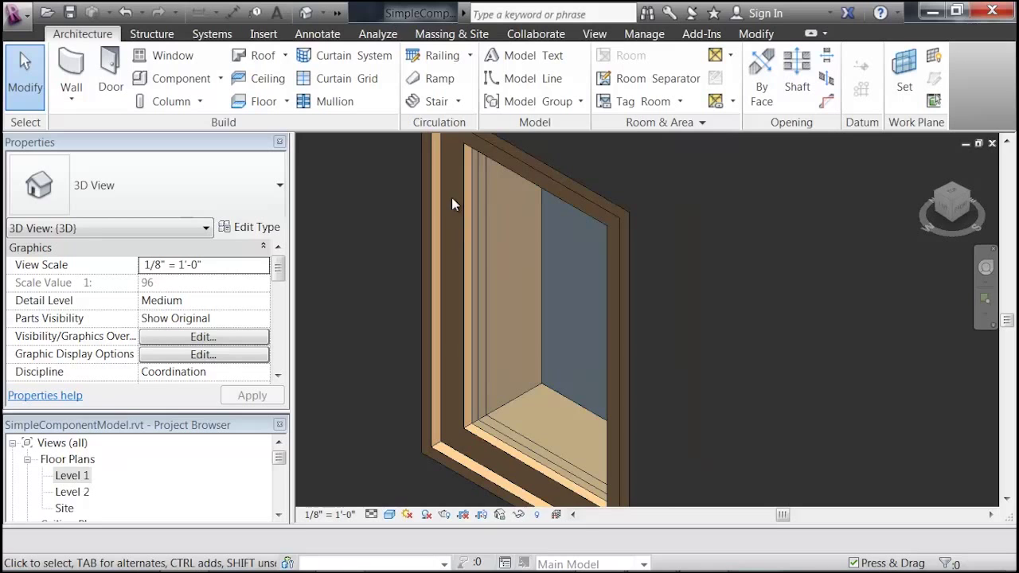
scroll(454, 286, down, 2)
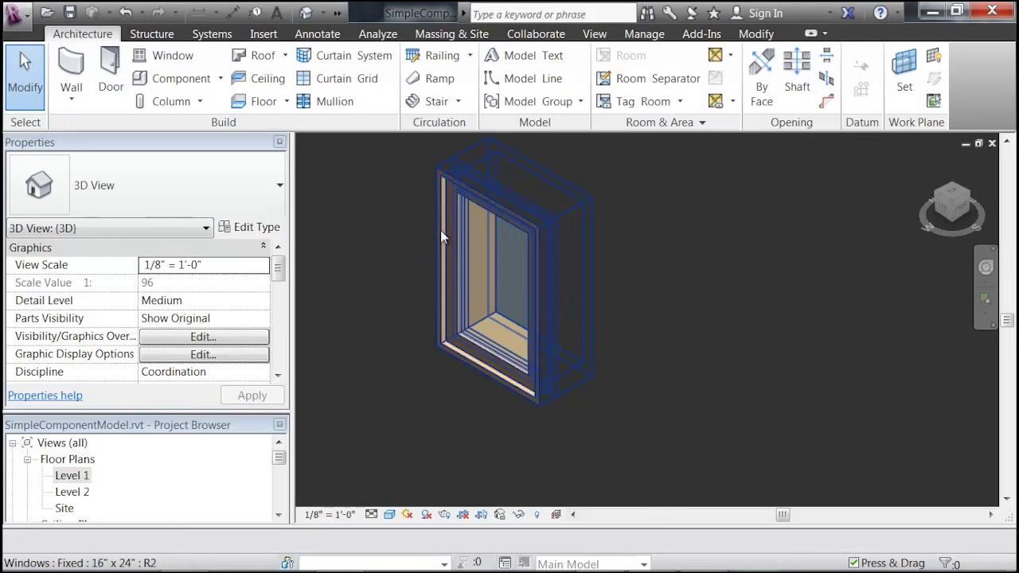
middle_drag(414, 297, 510, 298)
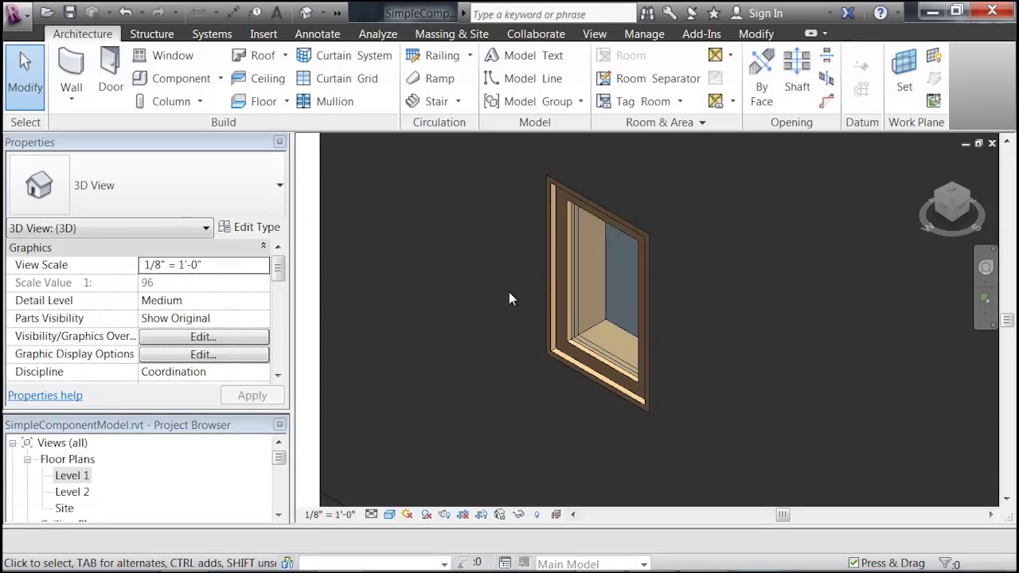
Preview the 3D view at Coarse, Medium and Fine detail levels
click(373, 514)
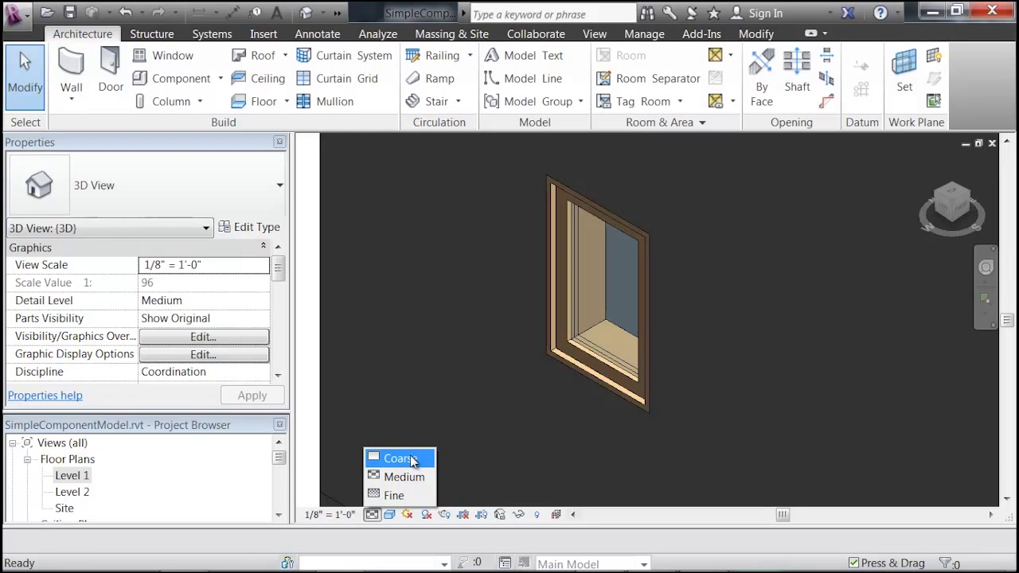
click(412, 461)
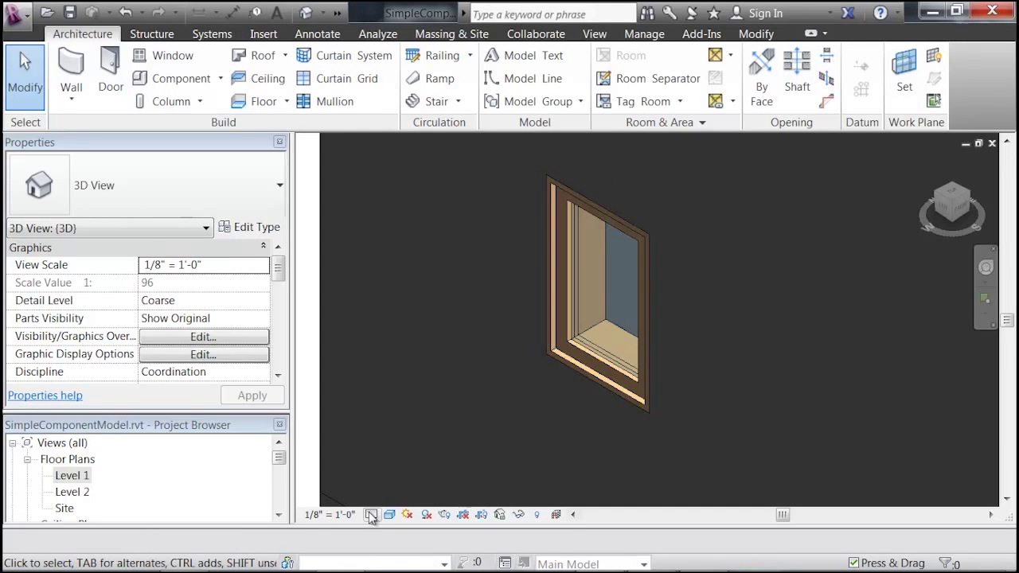
click(371, 515)
click(406, 478)
scroll(578, 357, up, 3)
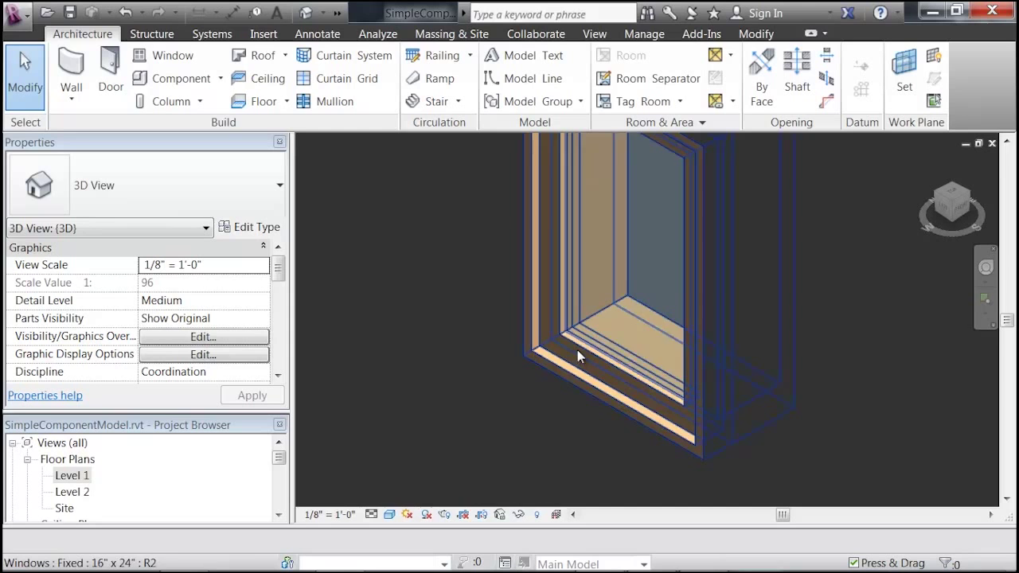
click(372, 514)
click(406, 495)
click(371, 514)
click(391, 476)
Settle the 3D view's detail level on Coarse
click(371, 514)
click(391, 458)
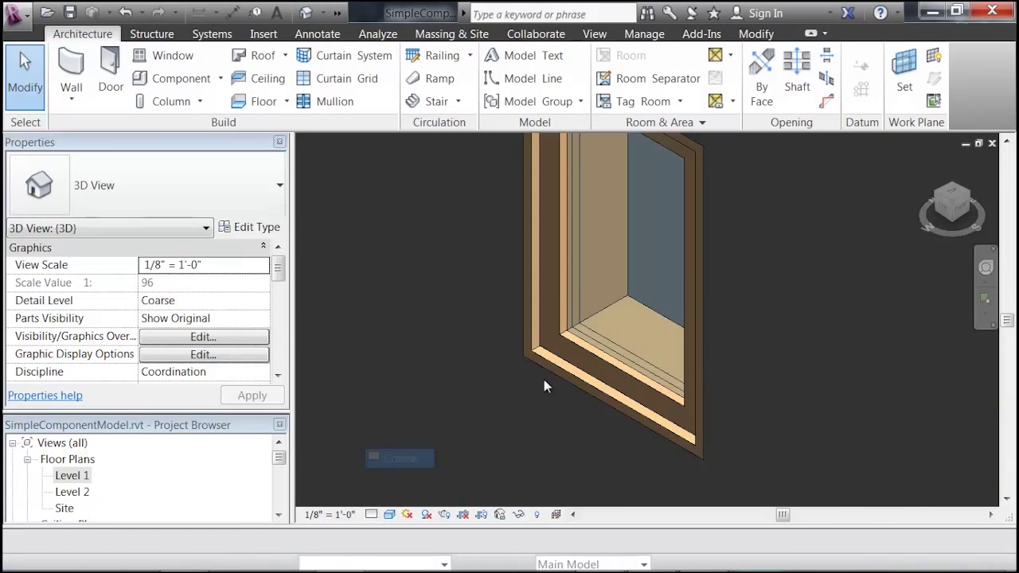
scroll(584, 304, down, 2)
scroll(585, 310, up, 5)
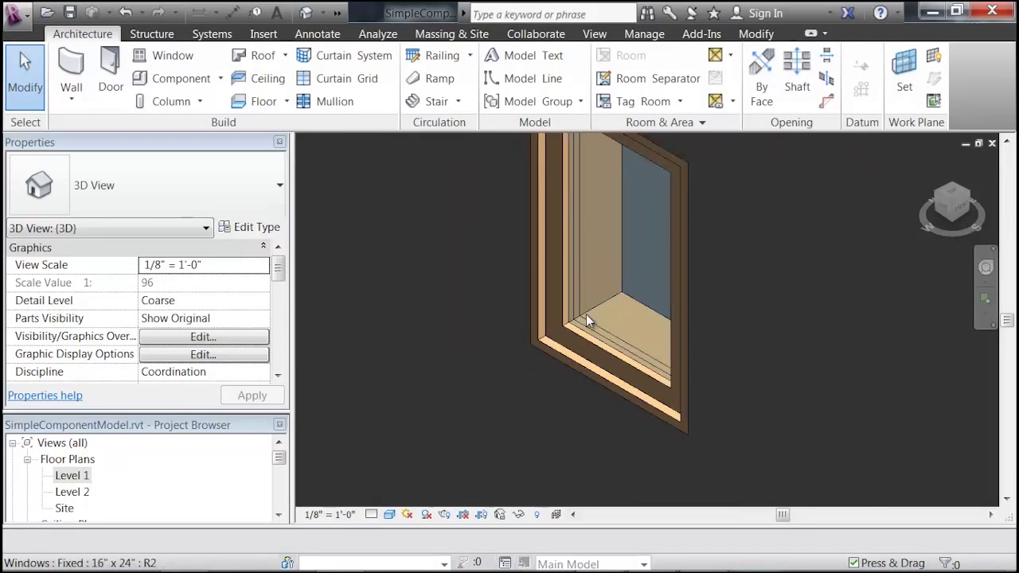
click(371, 514)
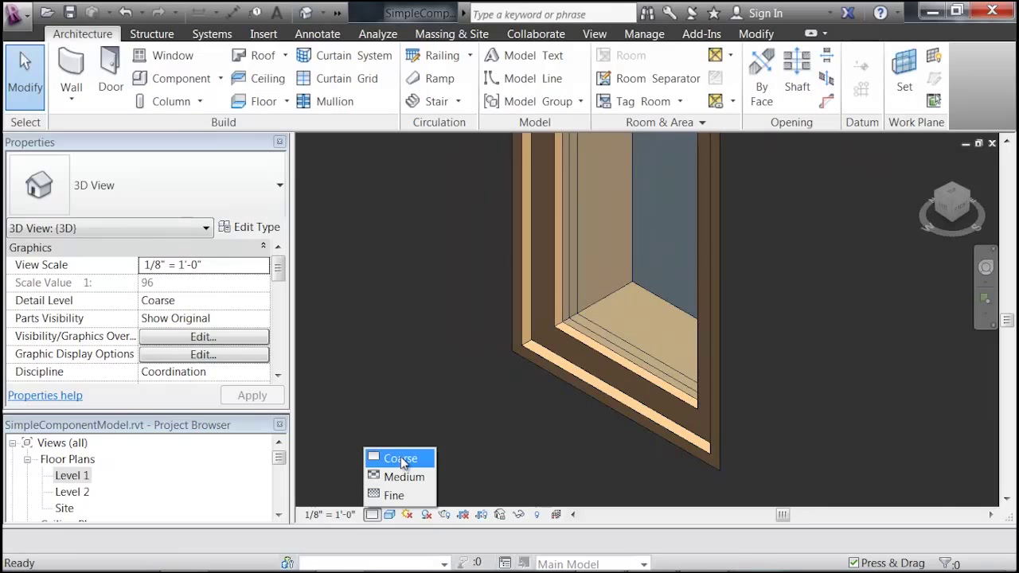
click(391, 458)
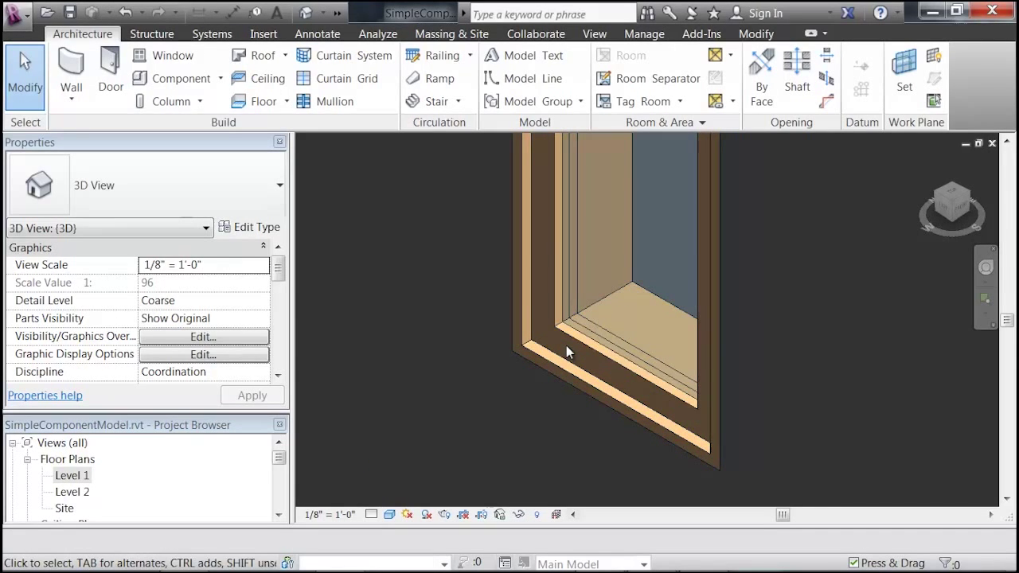
scroll(567, 345, down, 2)
middle_drag(532, 262, 507, 291)
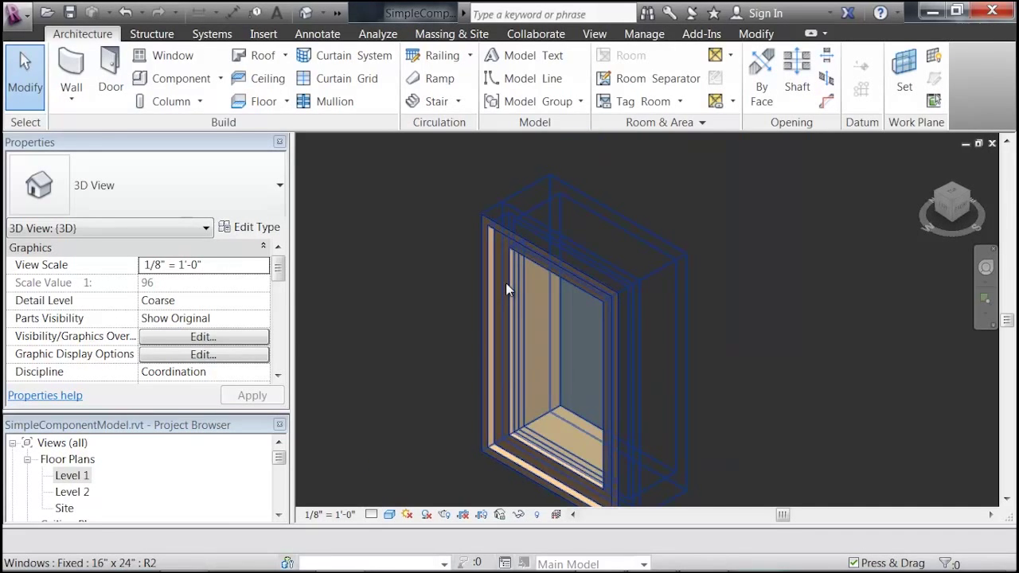
Open the placed window's Fixed.rfa family for editing and frame its elevation
click(505, 283)
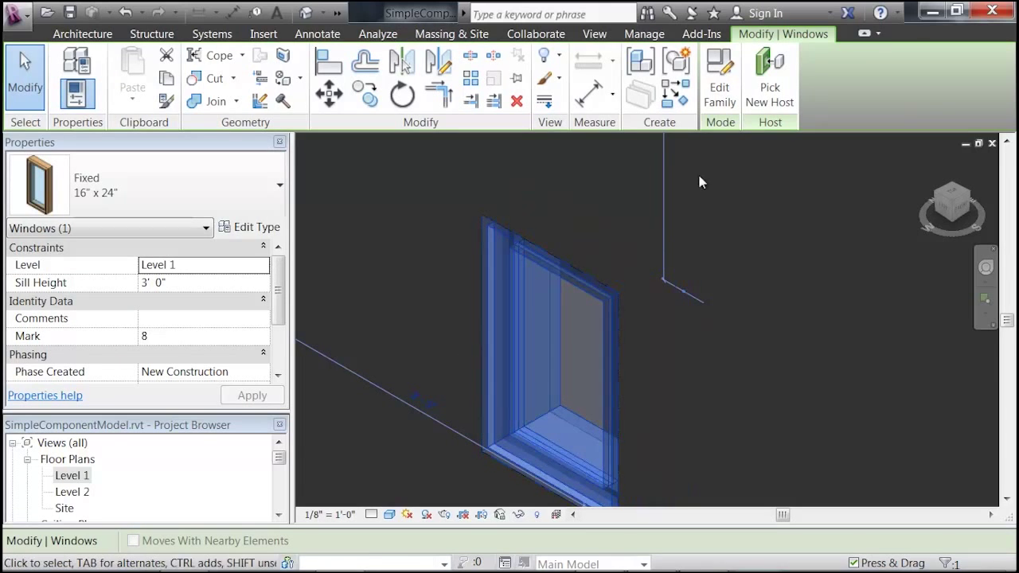
click(727, 77)
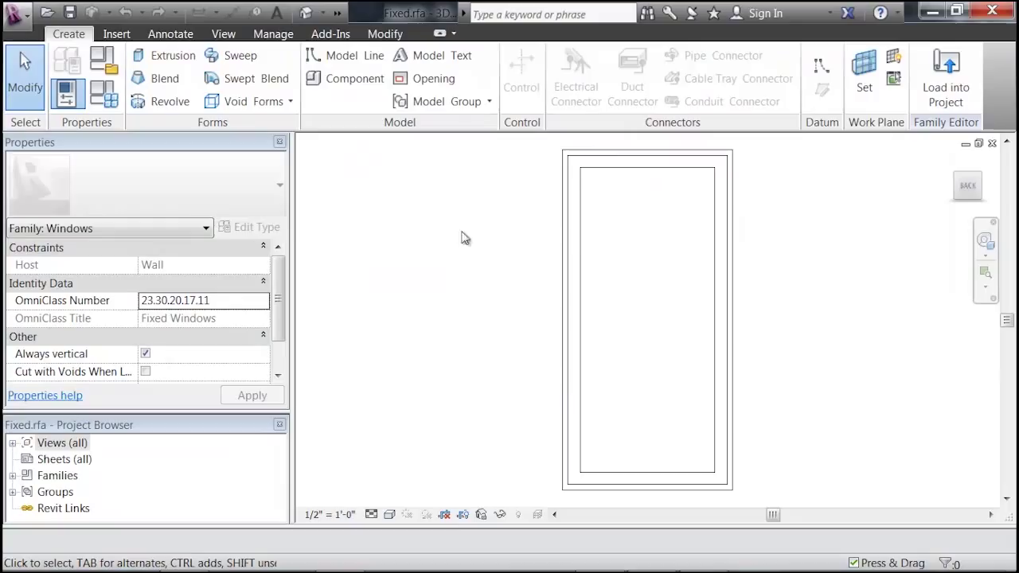
scroll(478, 243, down, 3)
middle_drag(480, 246, 496, 263)
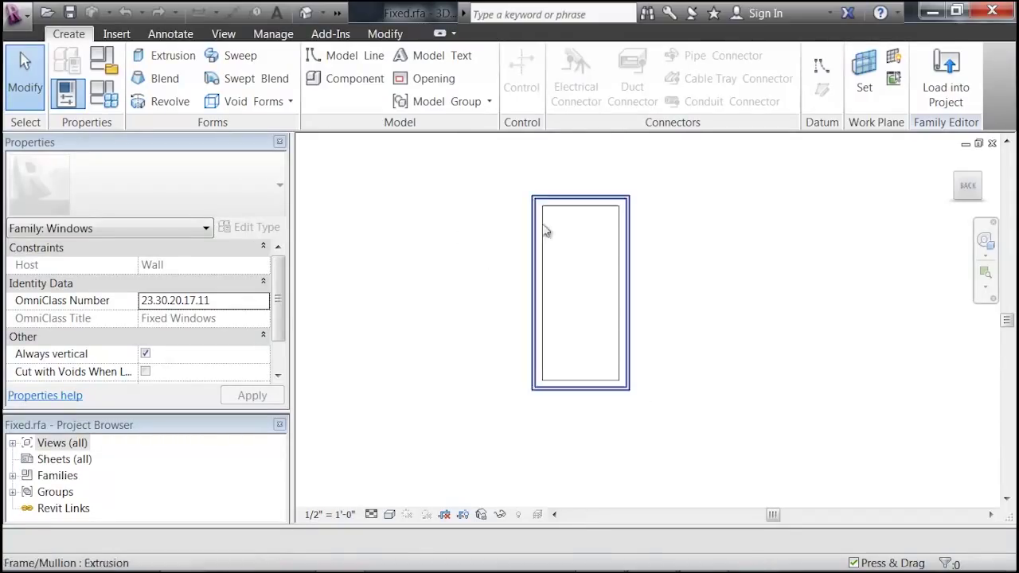
scroll(548, 212, up, 3)
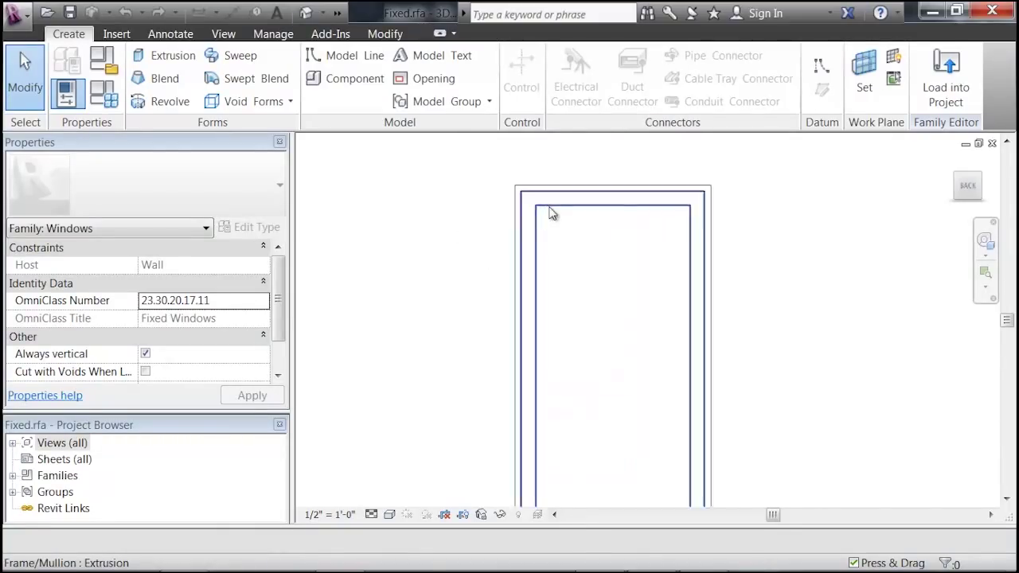
Select the Glass and Frame/Mullion extrusions to inspect them, then clear the selection
click(550, 212)
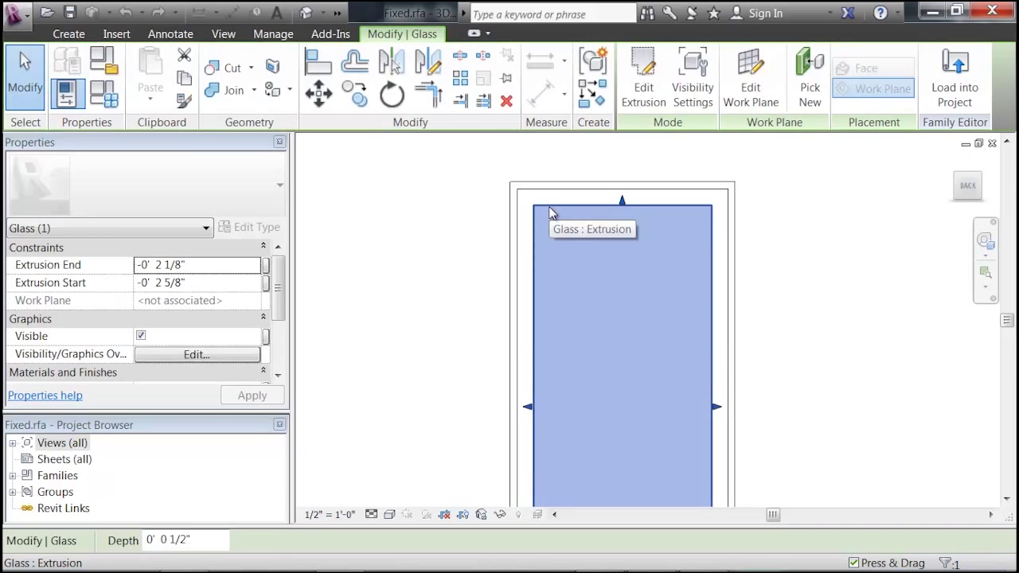
click(548, 192)
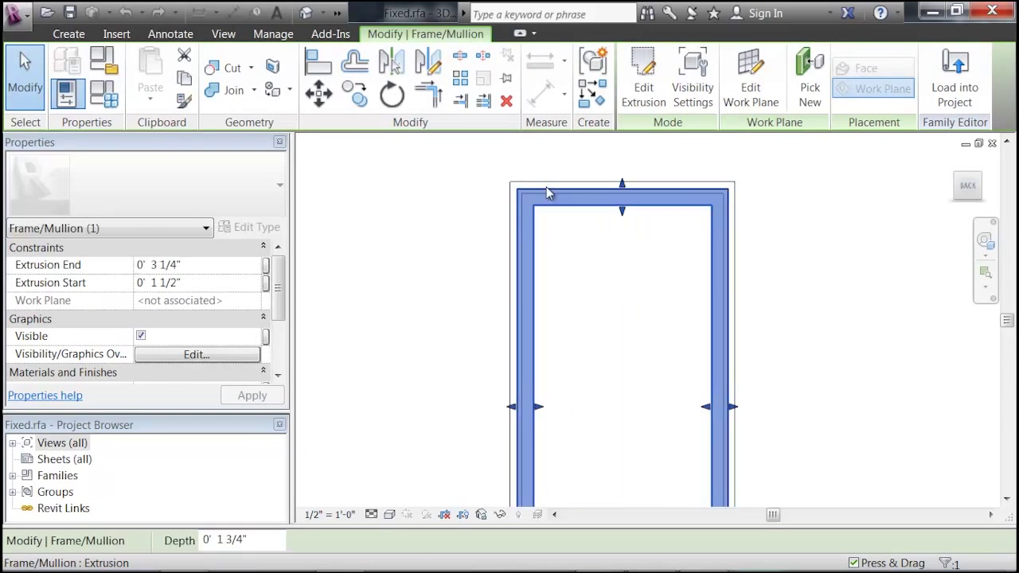
click(478, 189)
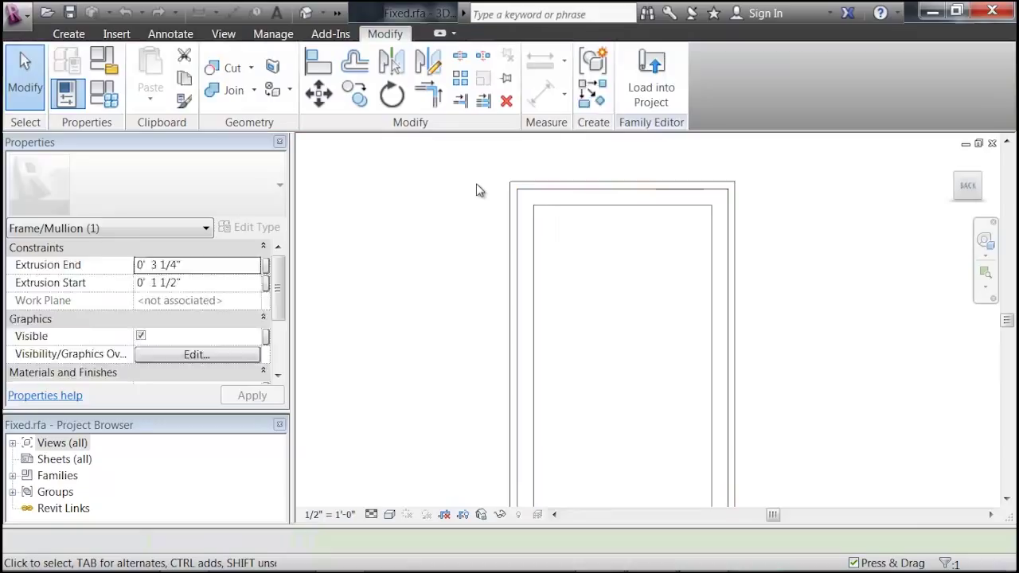
scroll(470, 239, down, 1)
scroll(499, 227, down, 1)
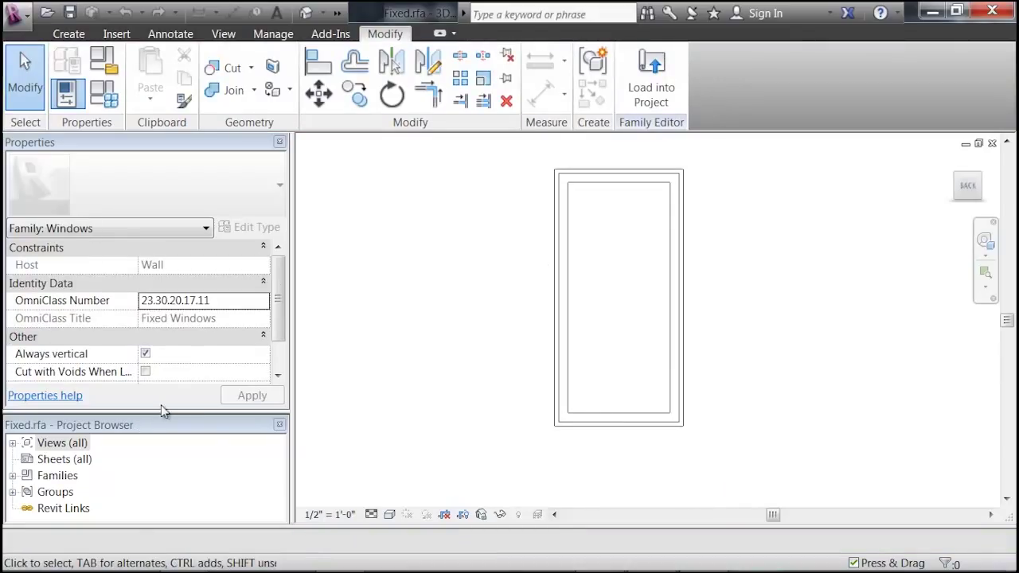
Open the family's default 3D view and zoom in on the window
click(13, 444)
click(28, 491)
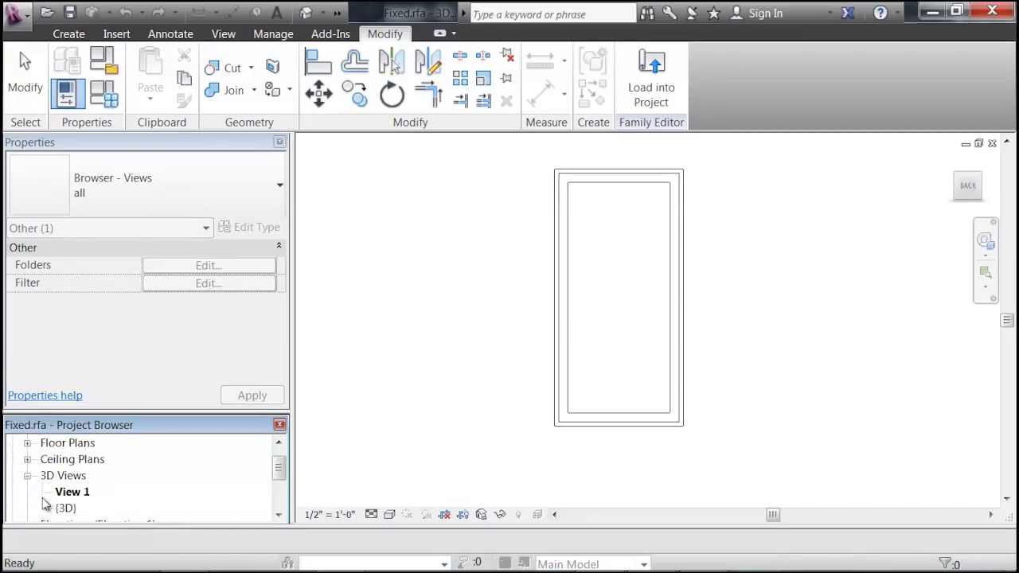
double_click(64, 508)
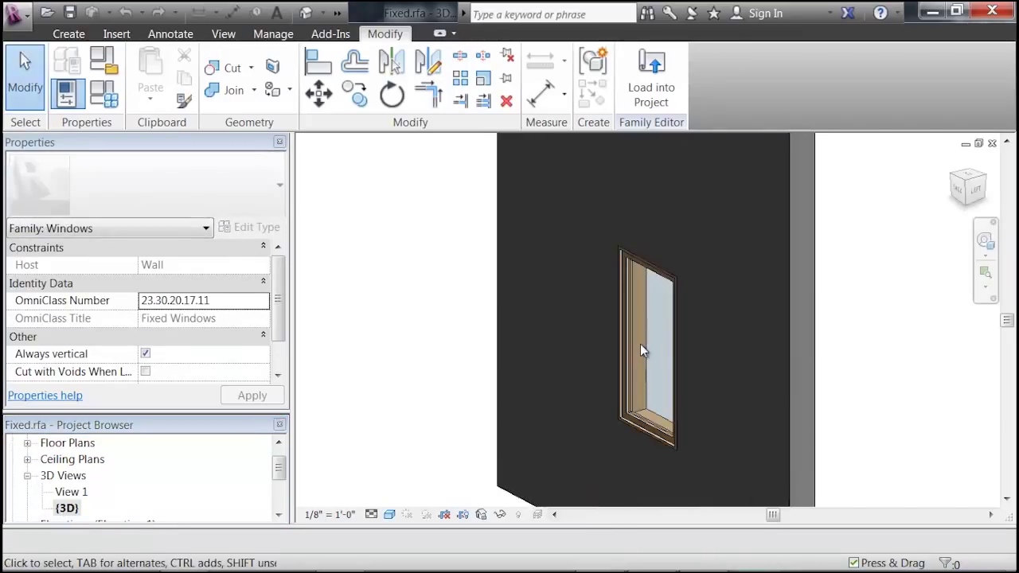
scroll(641, 344, up, 6)
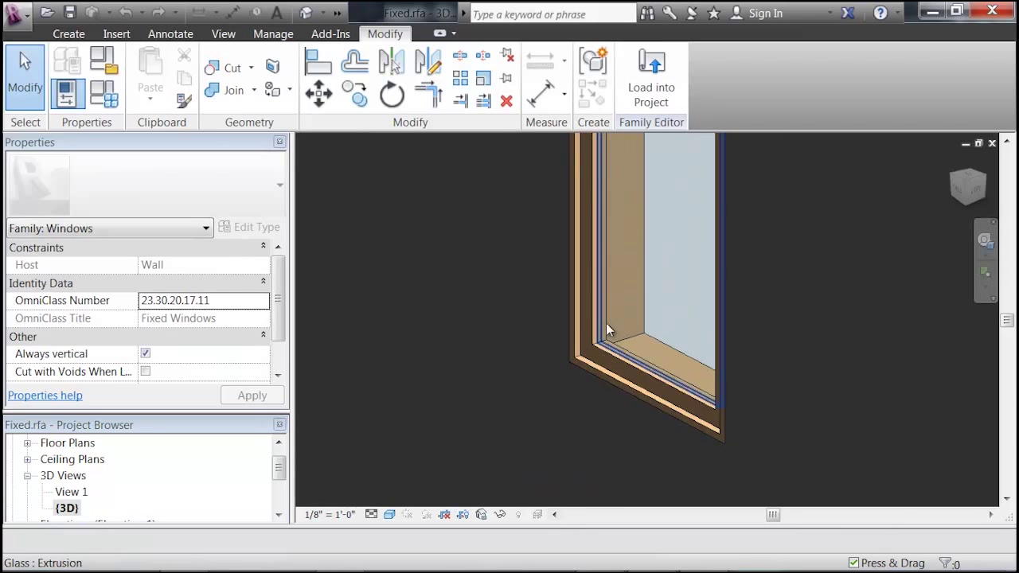
scroll(607, 330, up, 2)
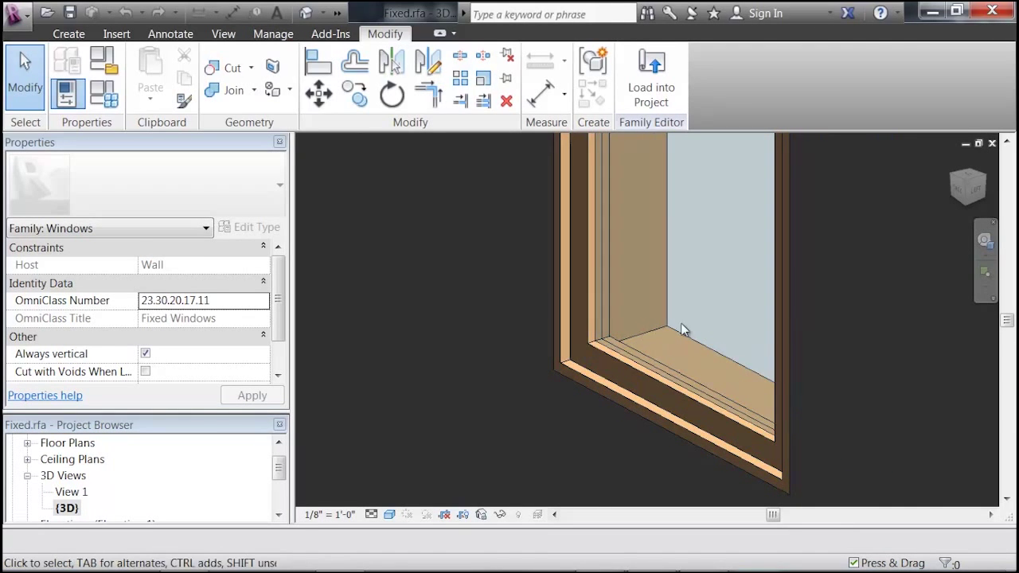
Select the frame extrusions and add the glass to the selection
click(571, 359)
scroll(601, 351, up, 2)
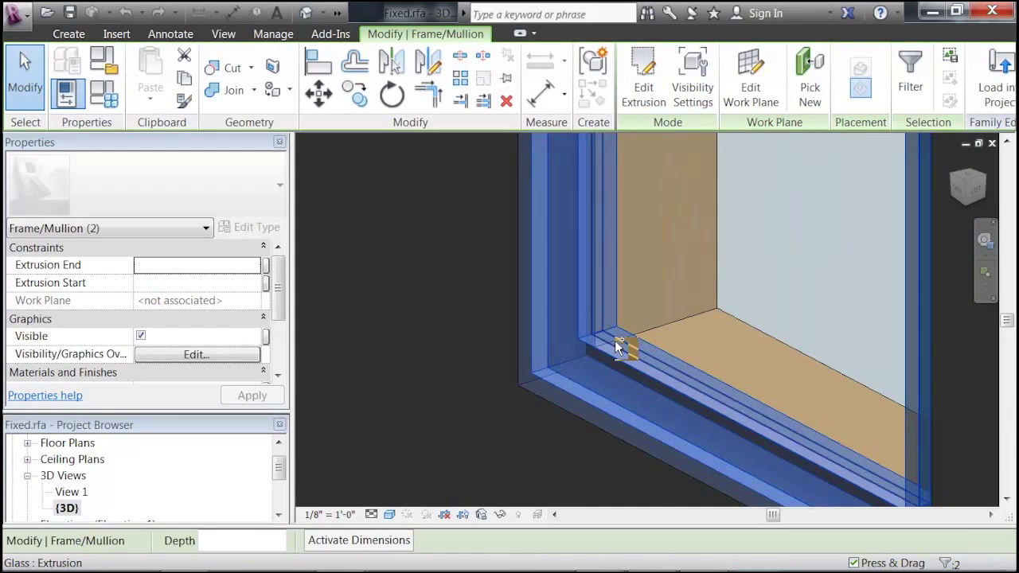
ctrl+click(615, 340)
ctrl+click(741, 318)
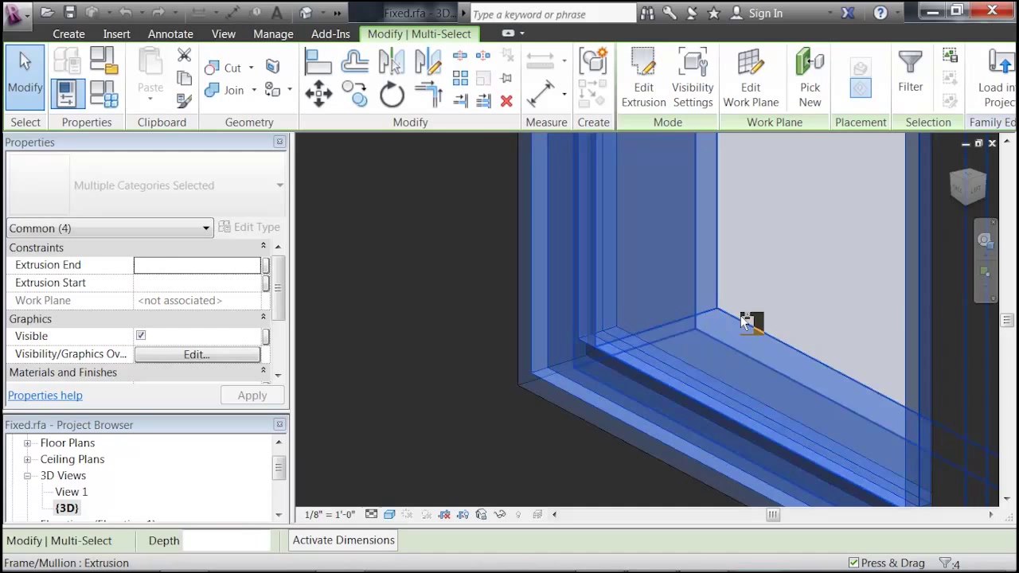
scroll(653, 310, down, 5)
scroll(622, 329, down, 2)
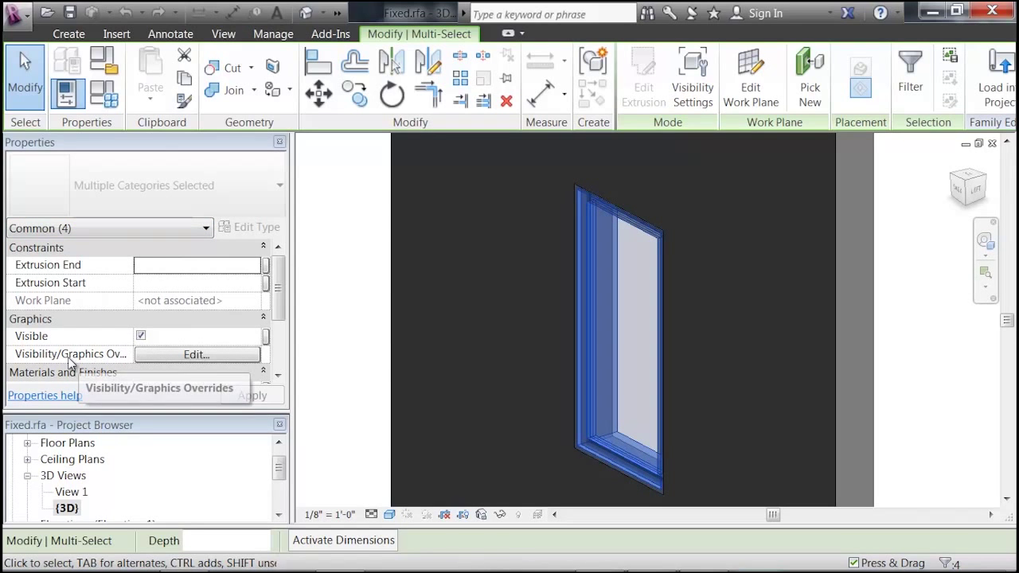
In the selected extrusions' visibility settings, move the dialog aside and uncheck Coarse
click(151, 357)
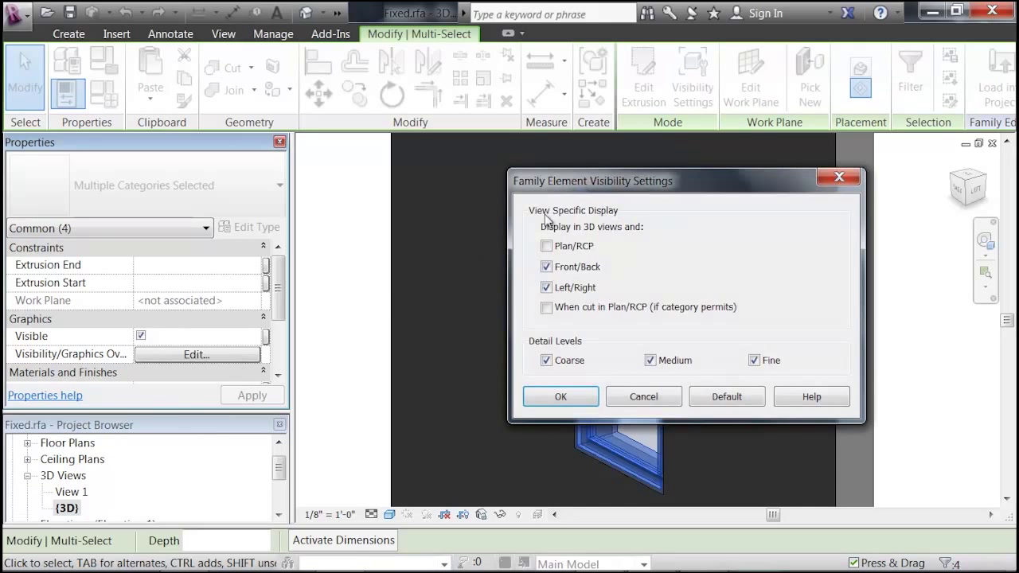
drag(594, 184, 219, 87)
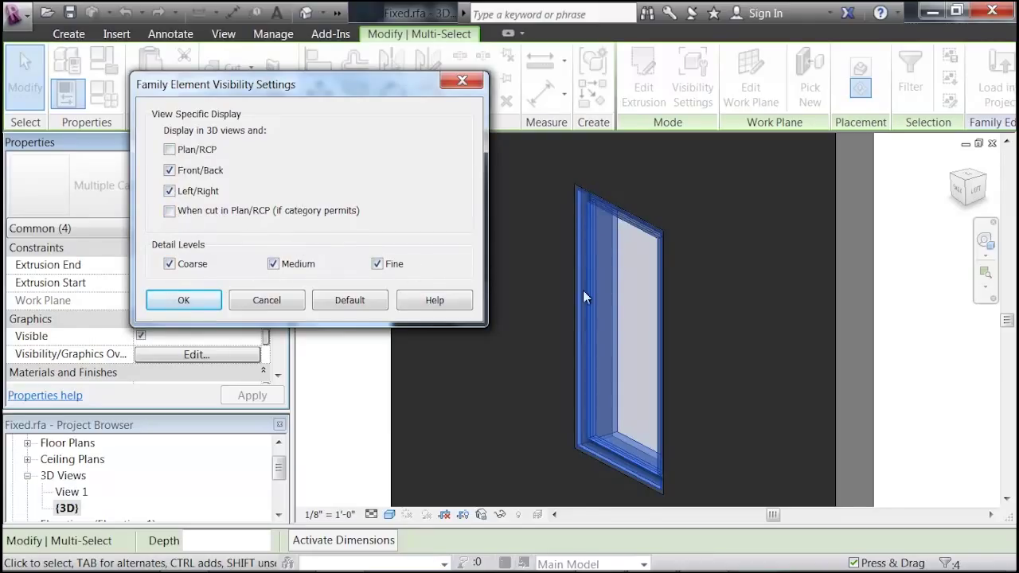
click(169, 265)
Apply the visibility settings and preview the family 3D view at Coarse detail
click(192, 298)
click(355, 334)
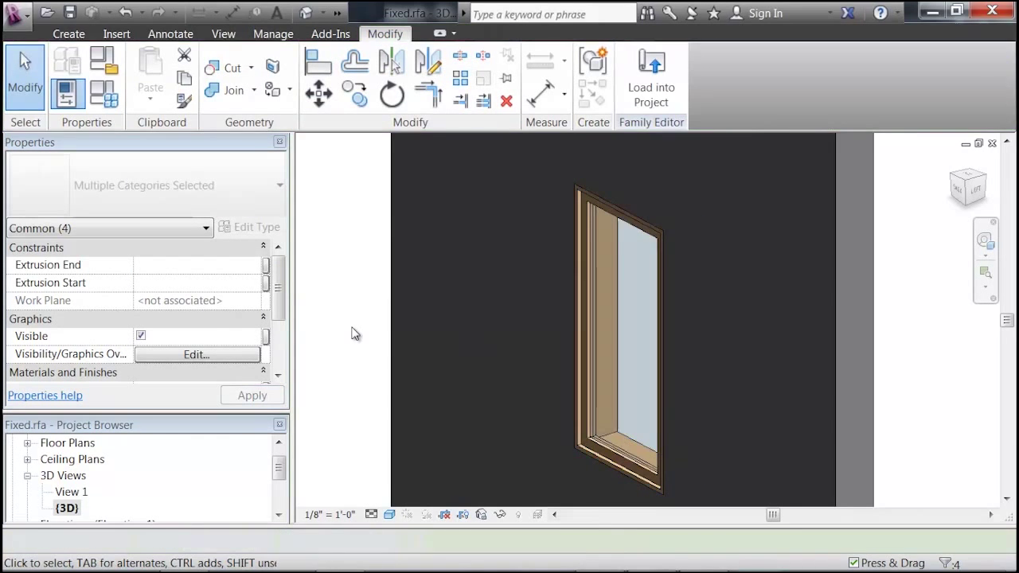
click(370, 516)
click(398, 458)
scroll(598, 450, up, 3)
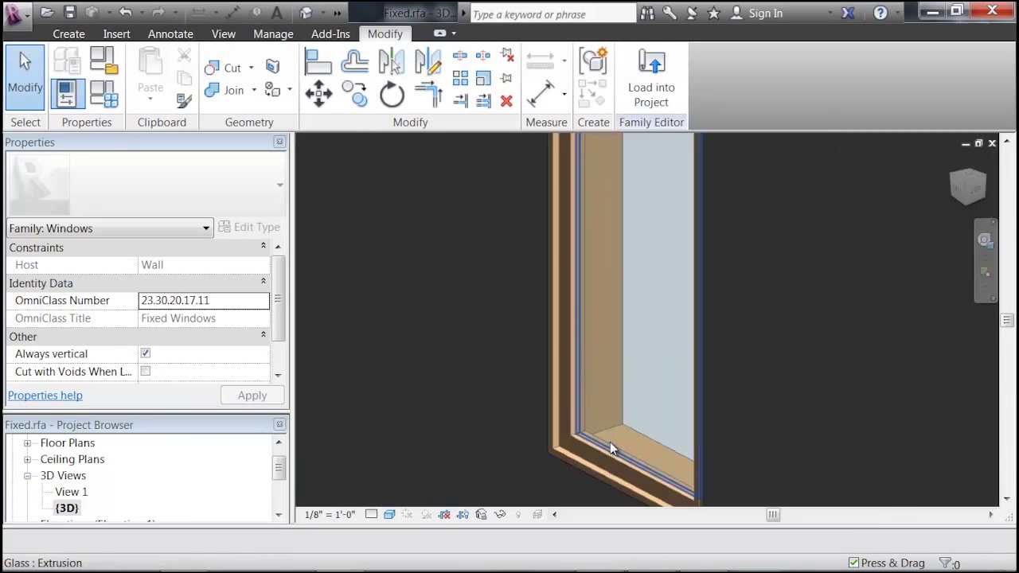
scroll(605, 450, up, 2)
scroll(562, 412, down, 1)
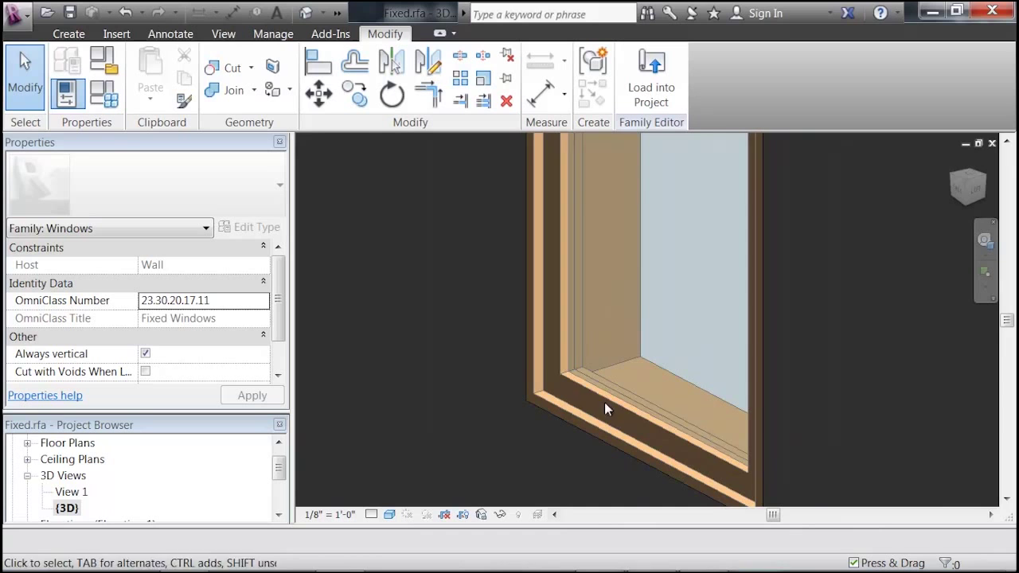
Switch the family 3D view back to Medium detail
click(372, 513)
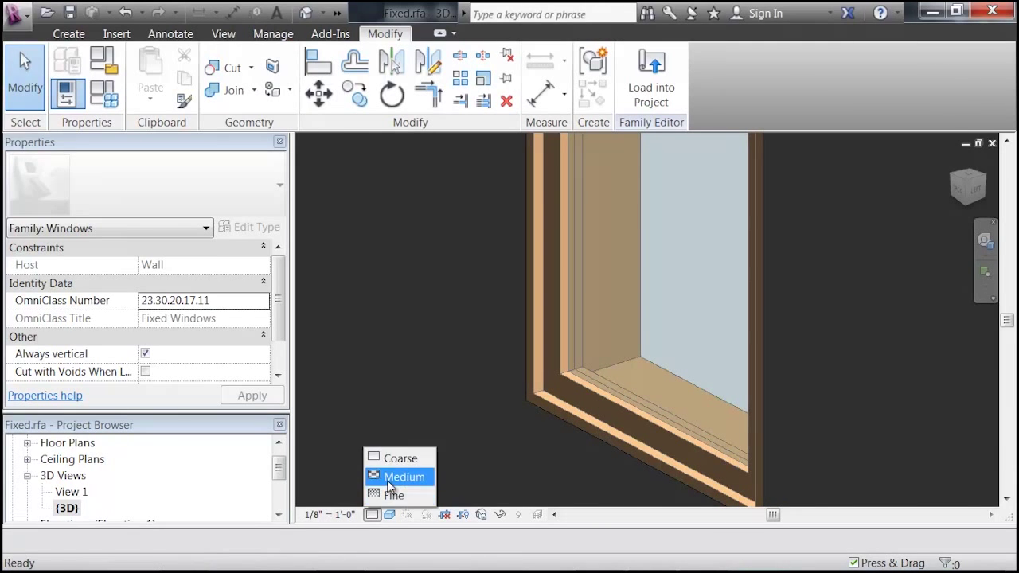
click(398, 475)
scroll(604, 372, up, 2)
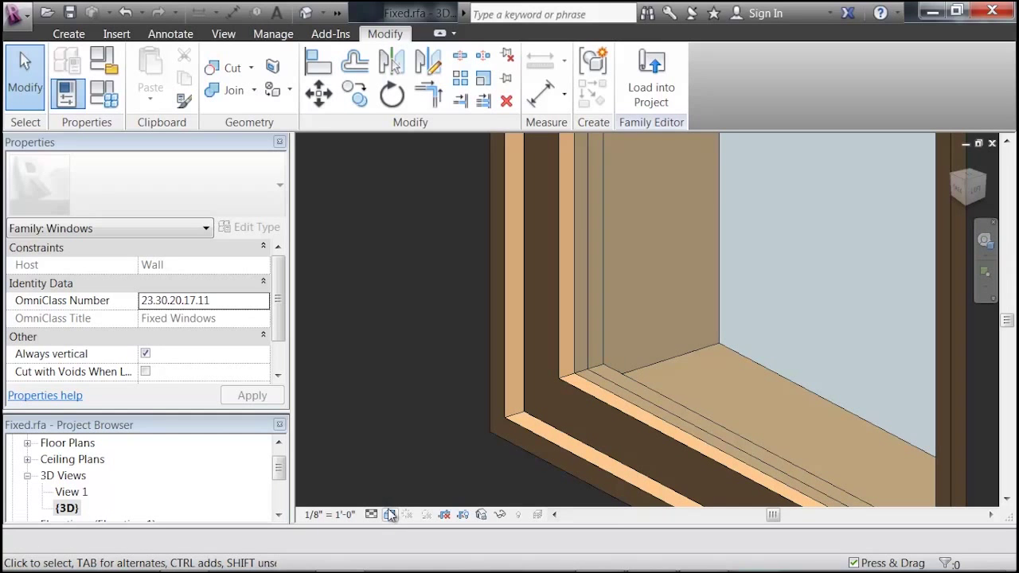
Load the edited family into the project, overwriting the existing Fixed version
click(659, 89)
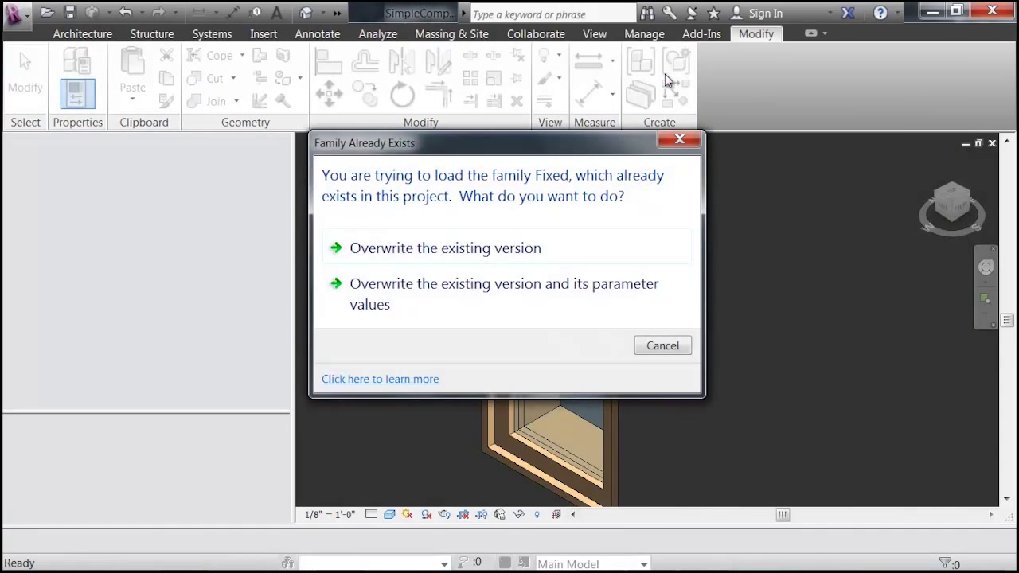
click(449, 249)
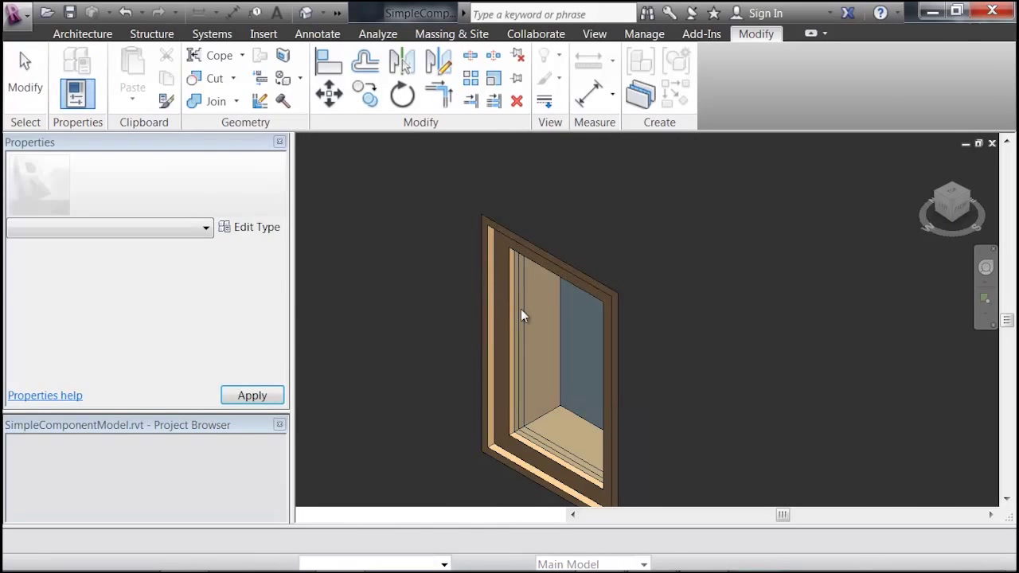
scroll(597, 314, down, 8)
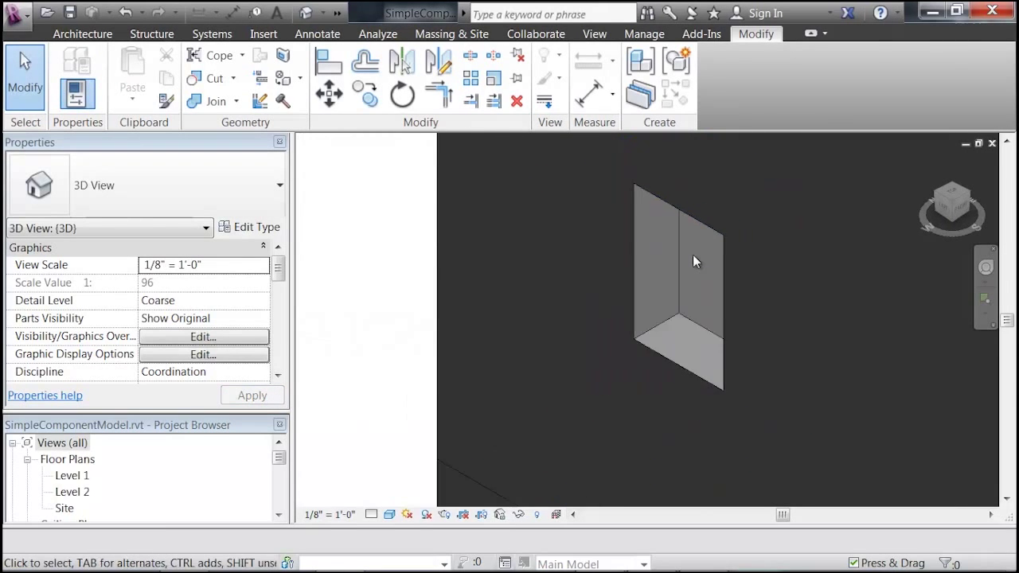
scroll(573, 306, up, 5)
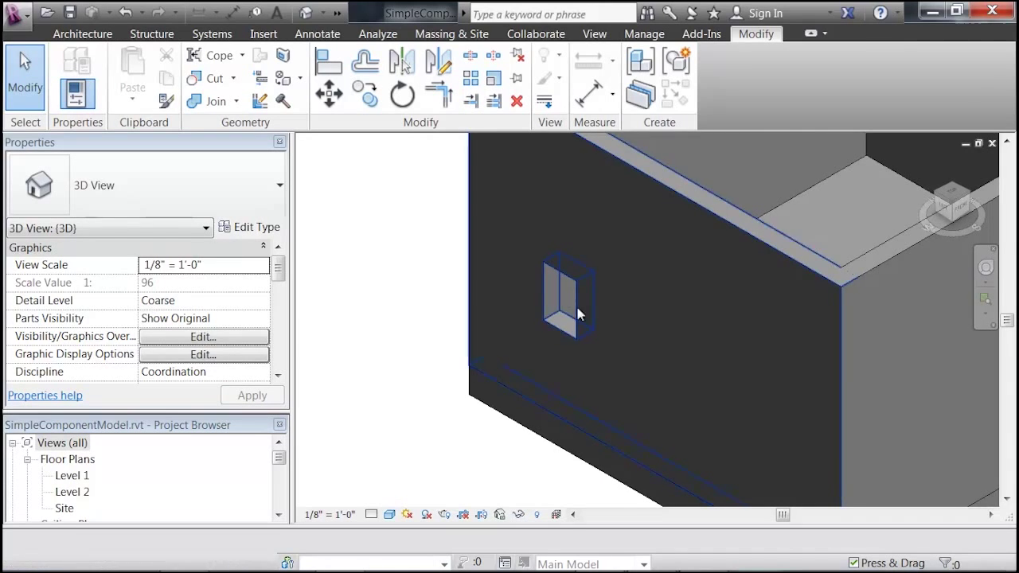
Orbit the Coarse 3D view to inspect the window as a bare opening
click(371, 514)
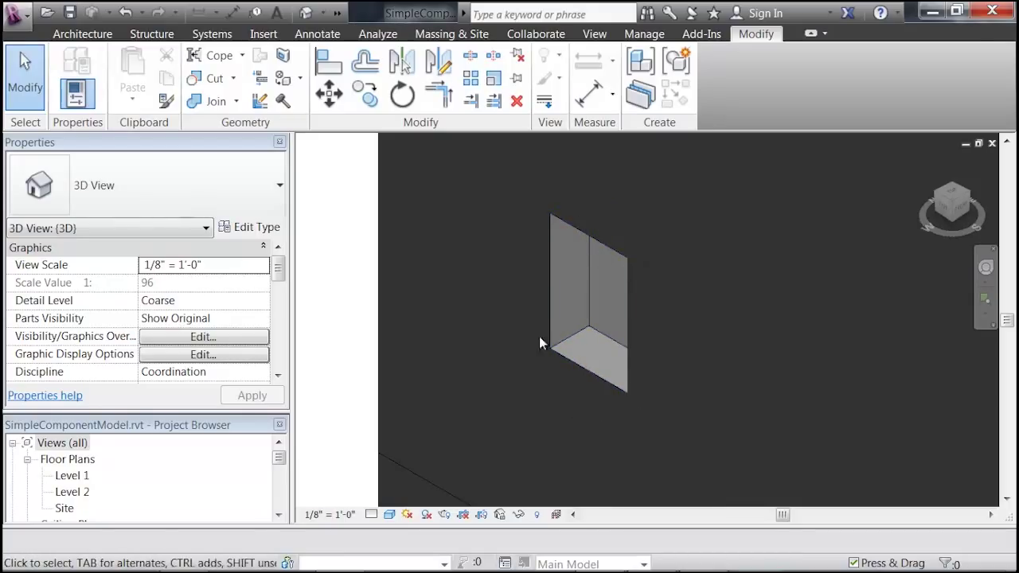
shift+middle_drag(569, 389, 610, 387)
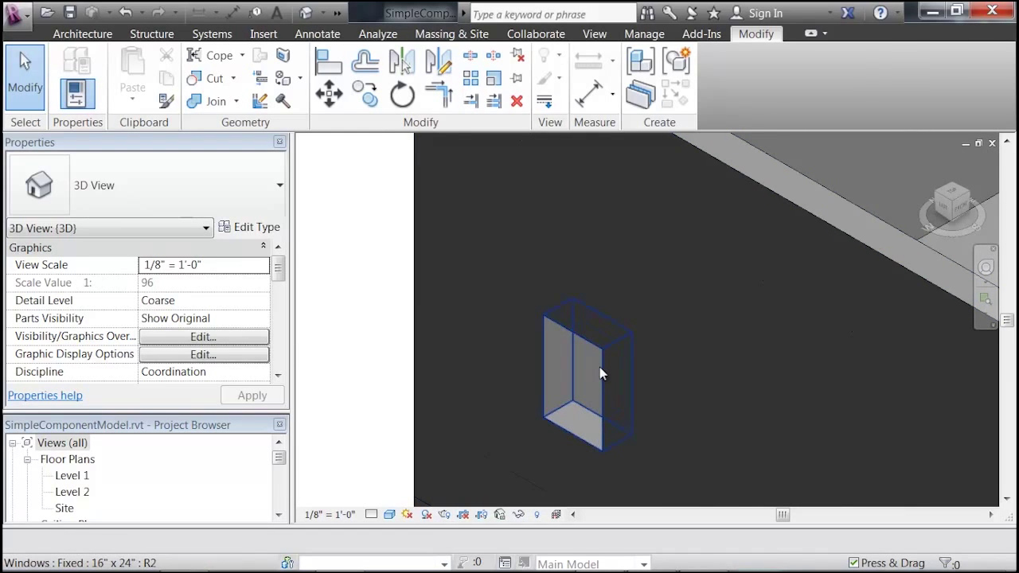
scroll(600, 367, down, 3)
scroll(499, 303, up, 4)
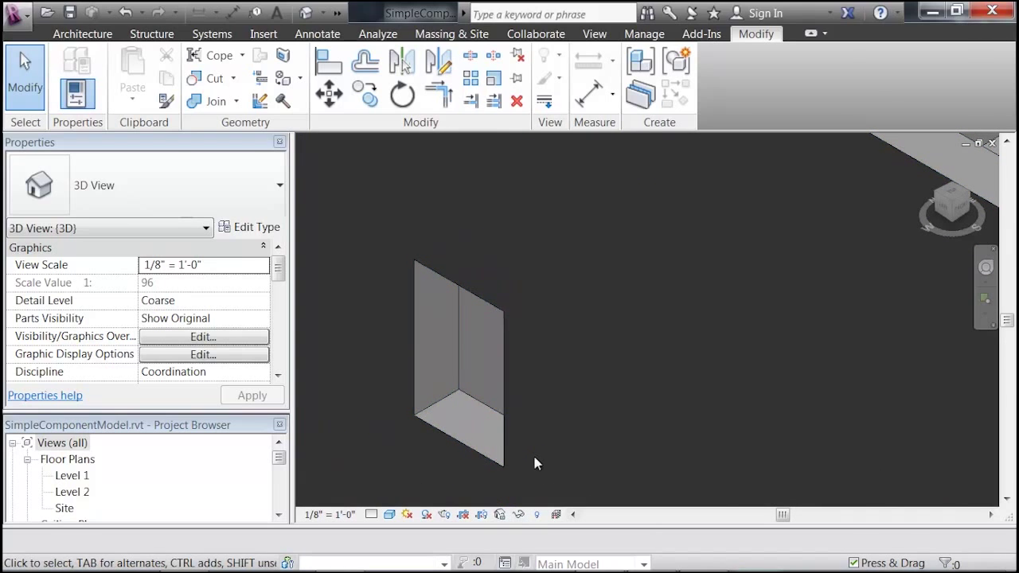
Set the project view to Medium detail and reopen the window's family for editing
click(372, 514)
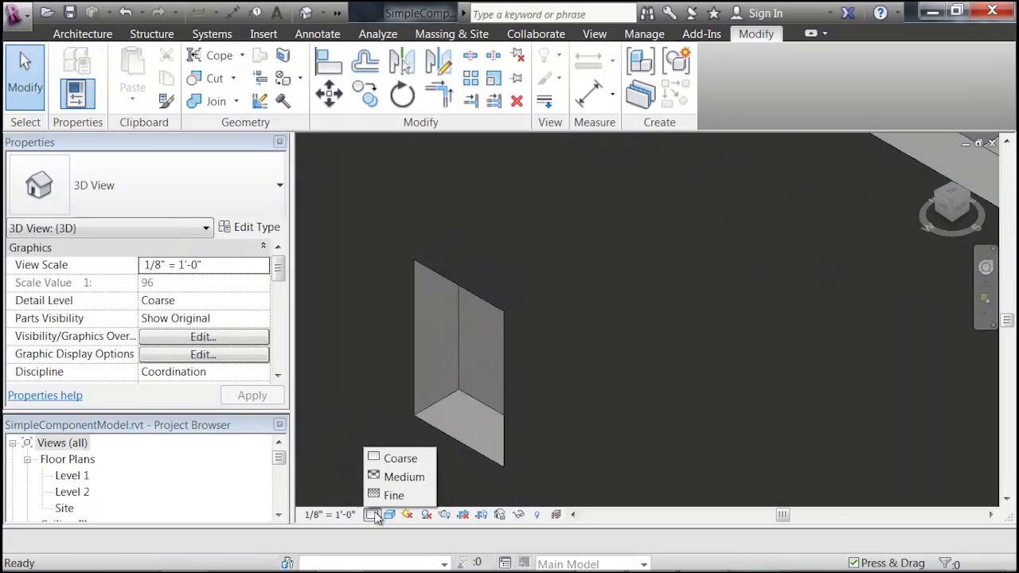
click(398, 473)
click(437, 423)
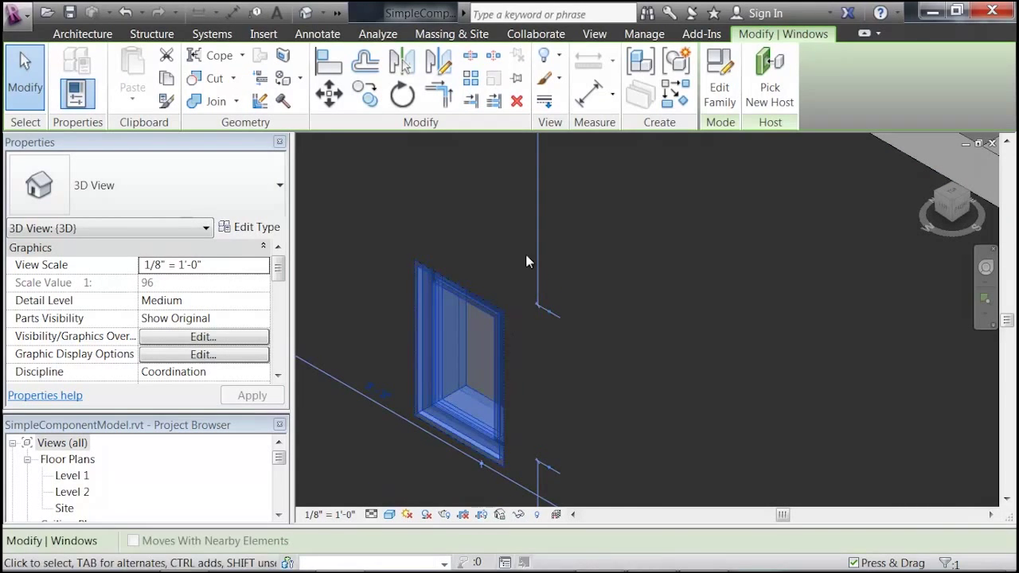
click(720, 80)
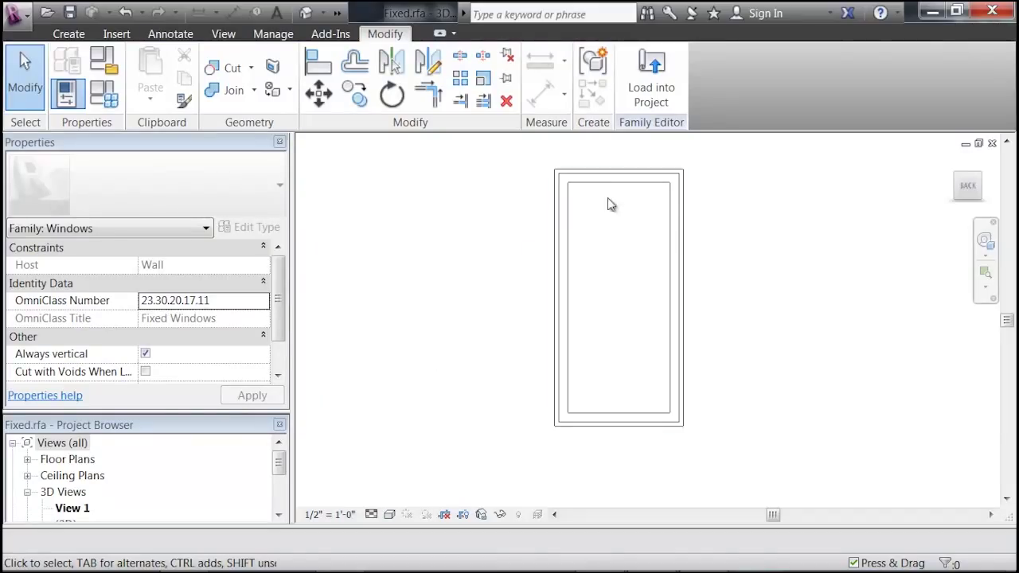
Open the family's Exterior elevation, centre the opening, and reset temporary hiding
click(27, 493)
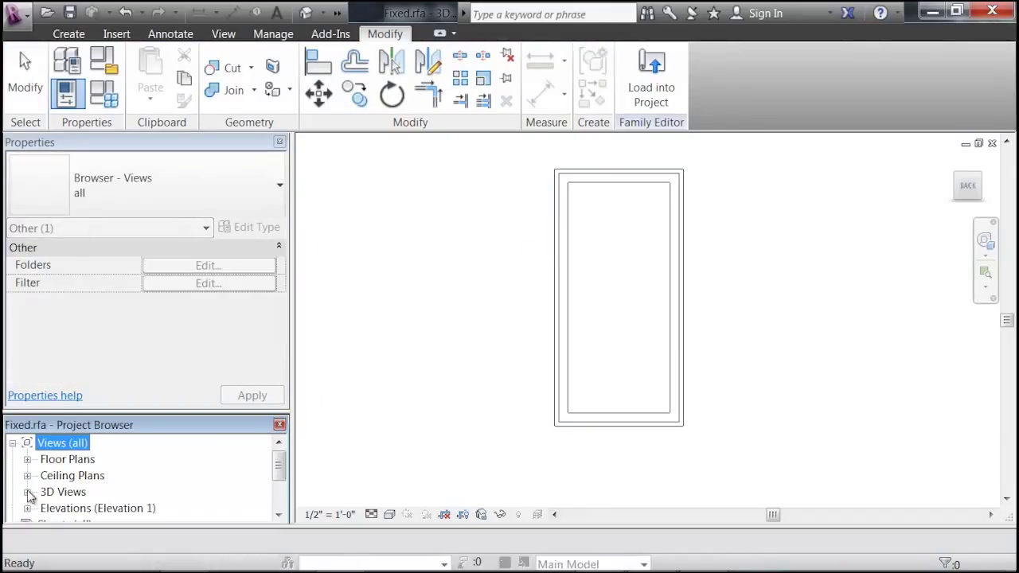
scroll(32, 500, down, 1)
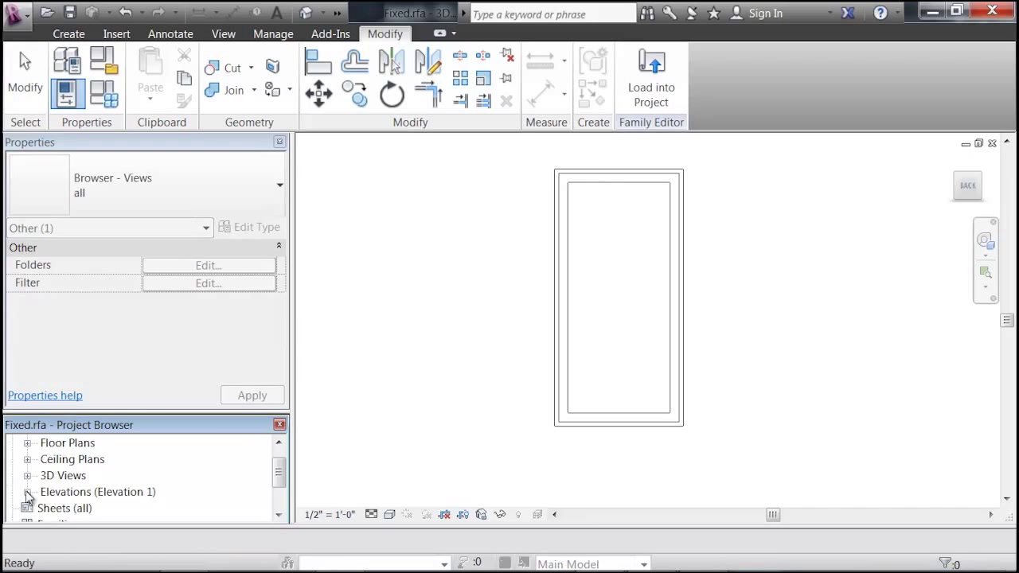
click(27, 492)
double_click(75, 459)
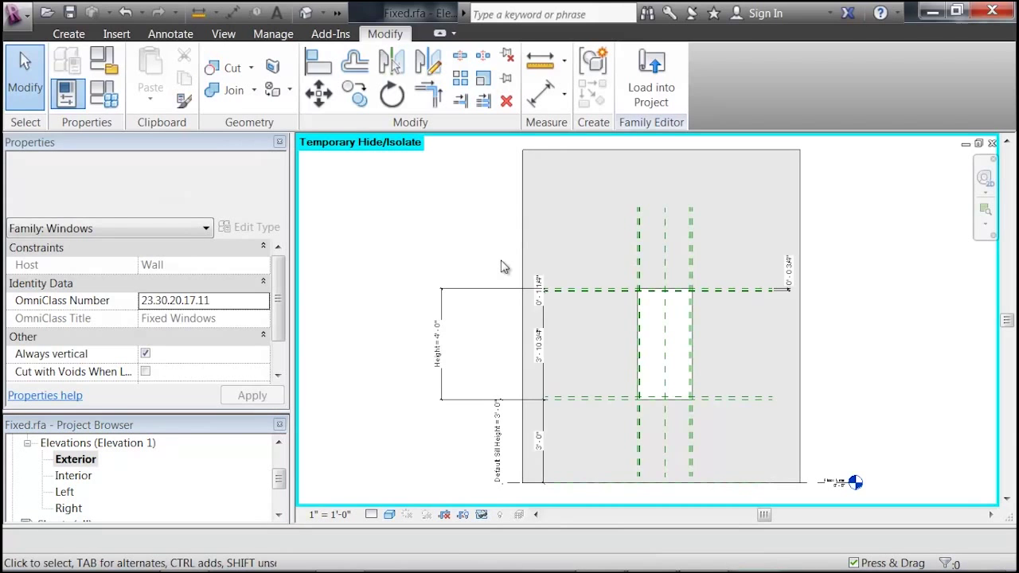
scroll(648, 314, up, 5)
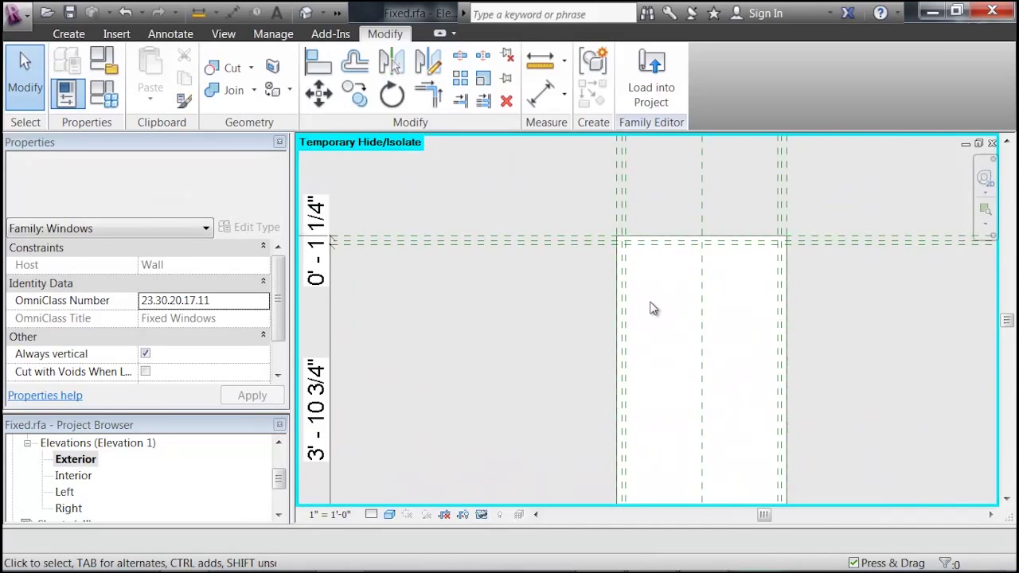
scroll(652, 309, down, 3)
middle_drag(581, 263, 610, 294)
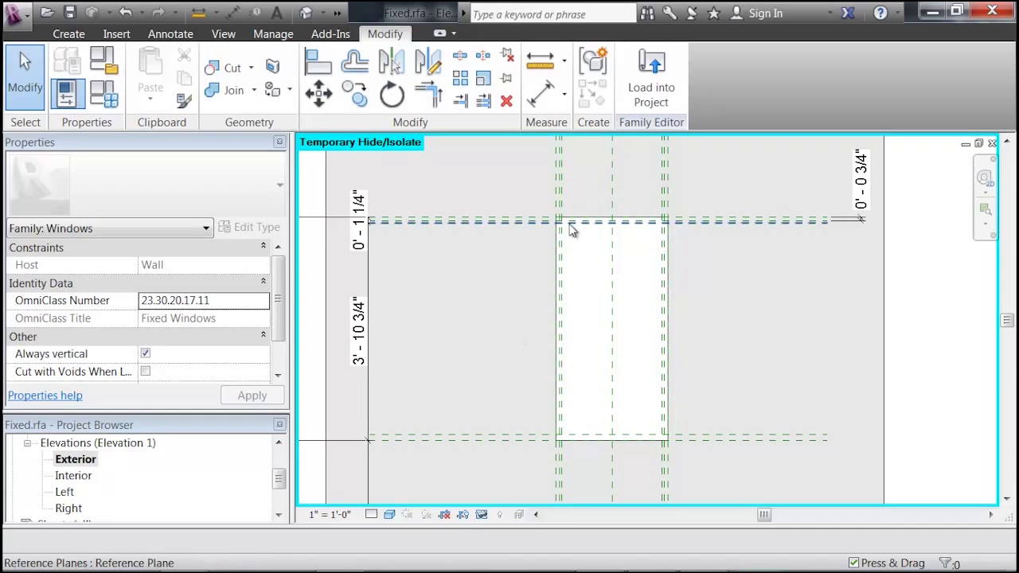
click(481, 514)
click(510, 495)
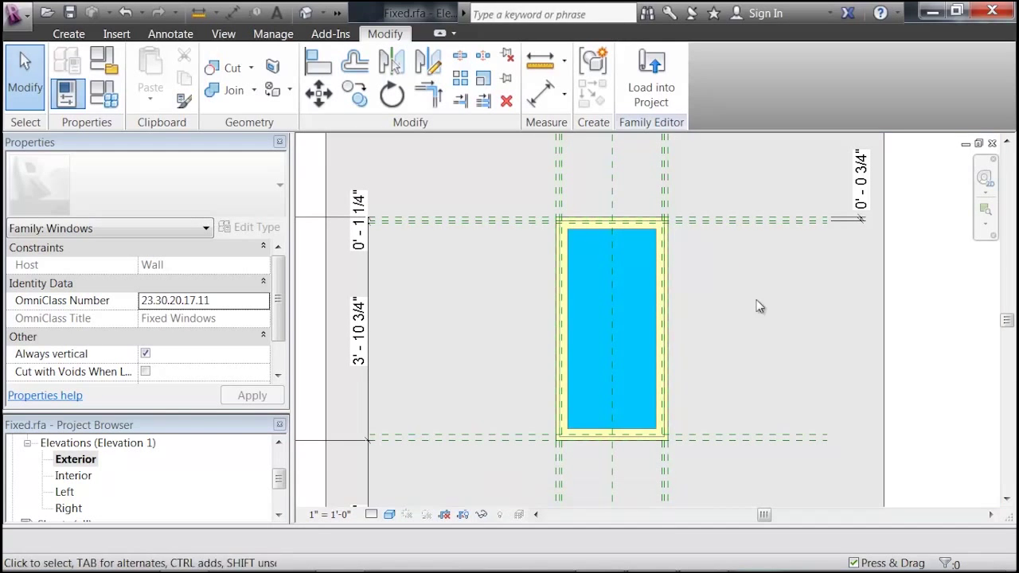
scroll(567, 210, up, 5)
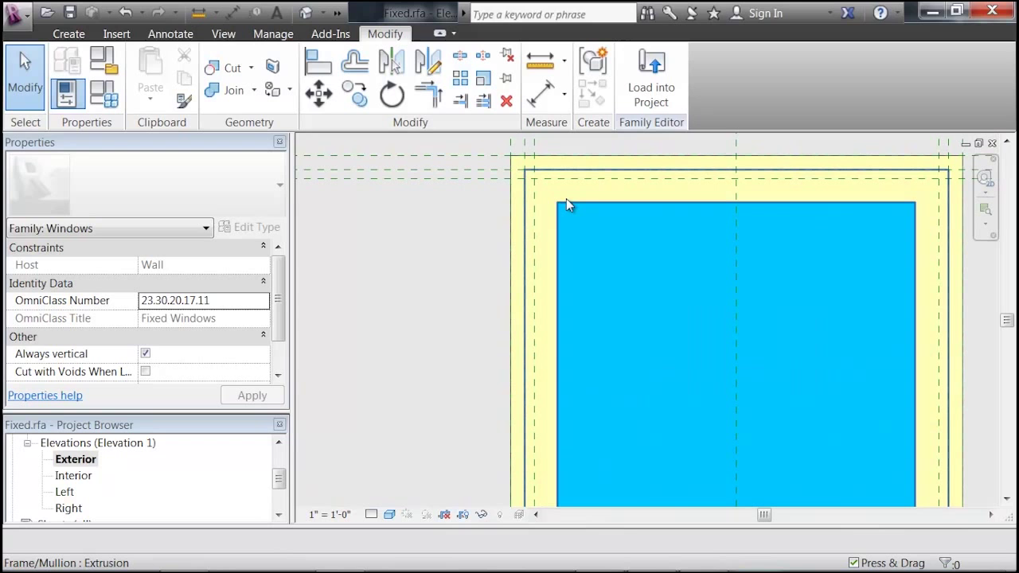
Temporarily hide the frame/mullion, glass pane, remaining frame and outer frame
click(566, 199)
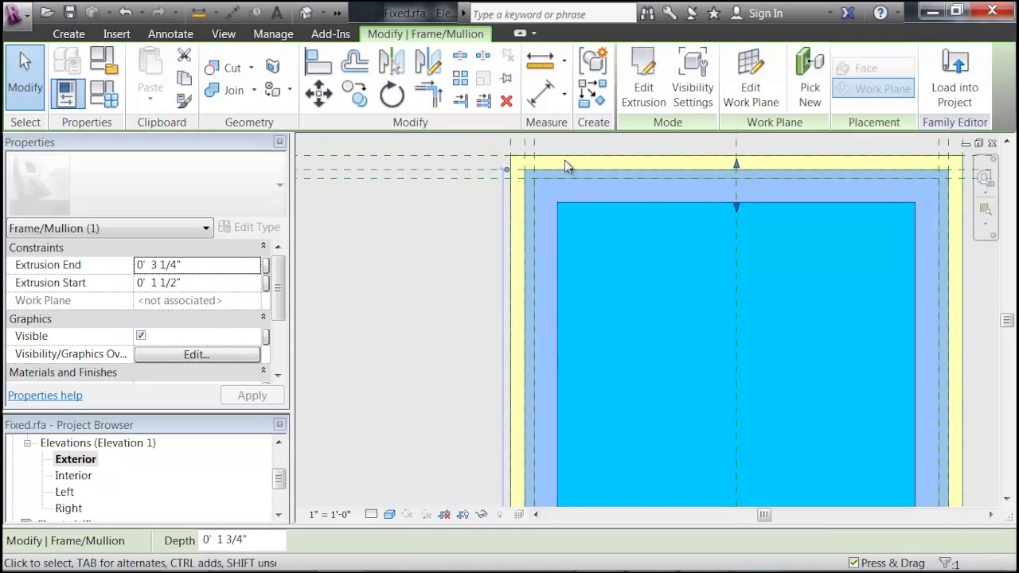
click(481, 515)
click(514, 404)
click(578, 205)
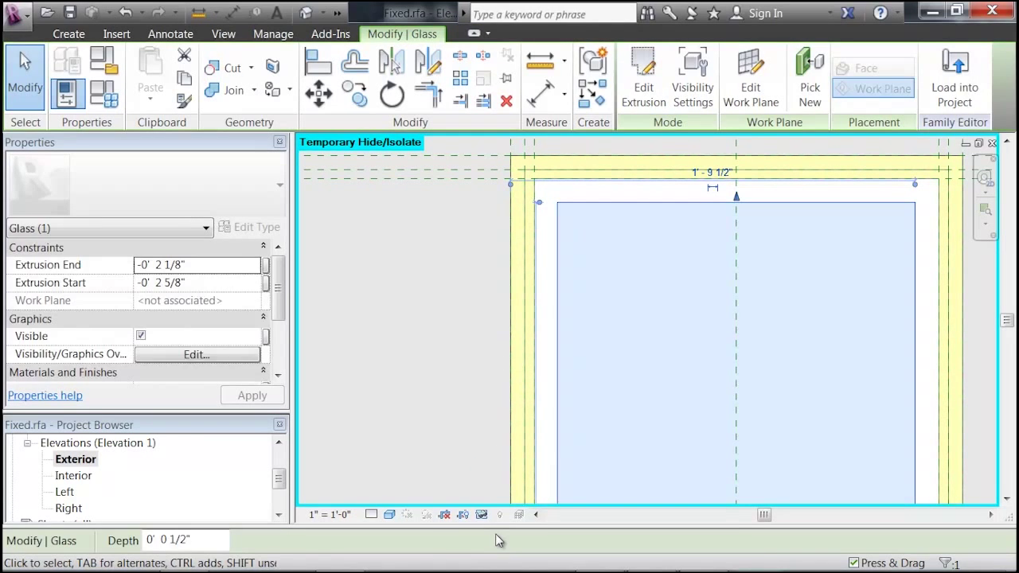
click(482, 516)
click(512, 467)
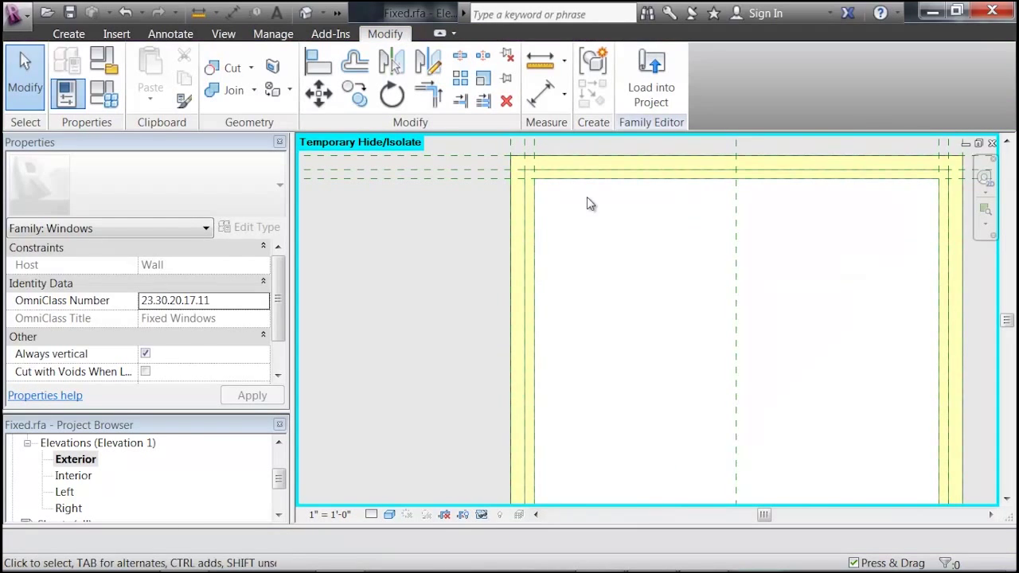
click(592, 186)
click(481, 514)
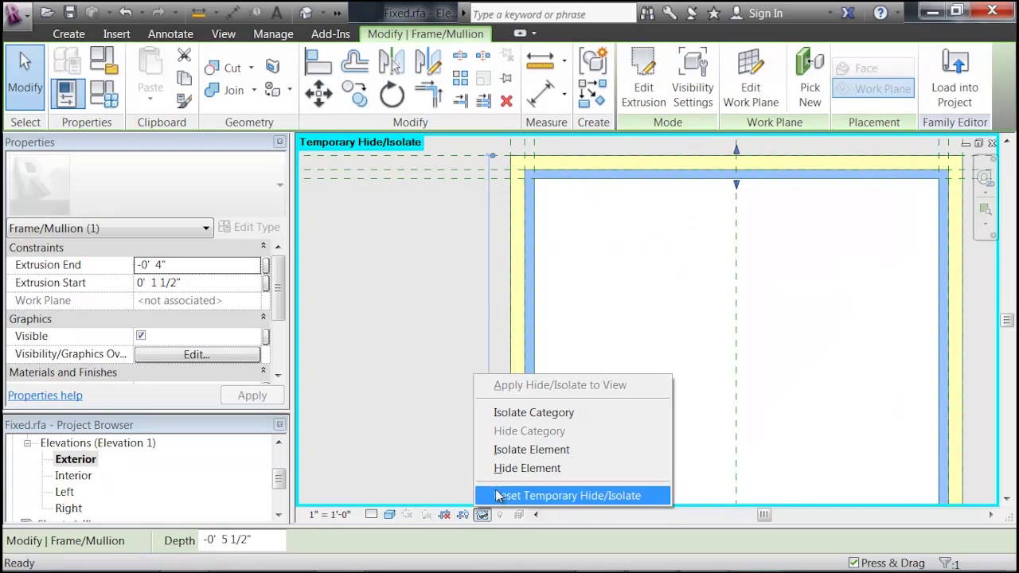
click(516, 469)
click(560, 175)
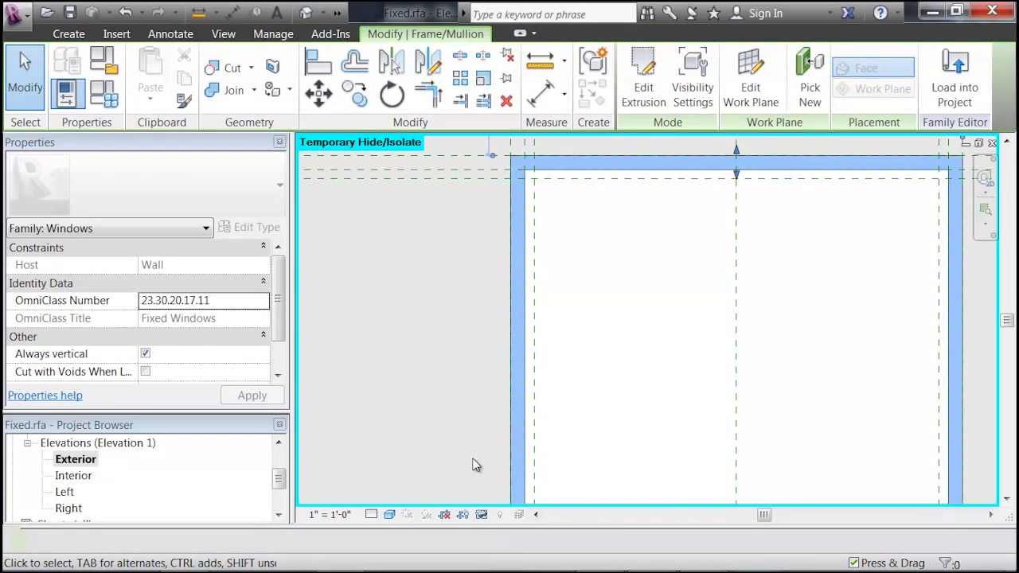
click(483, 516)
click(522, 467)
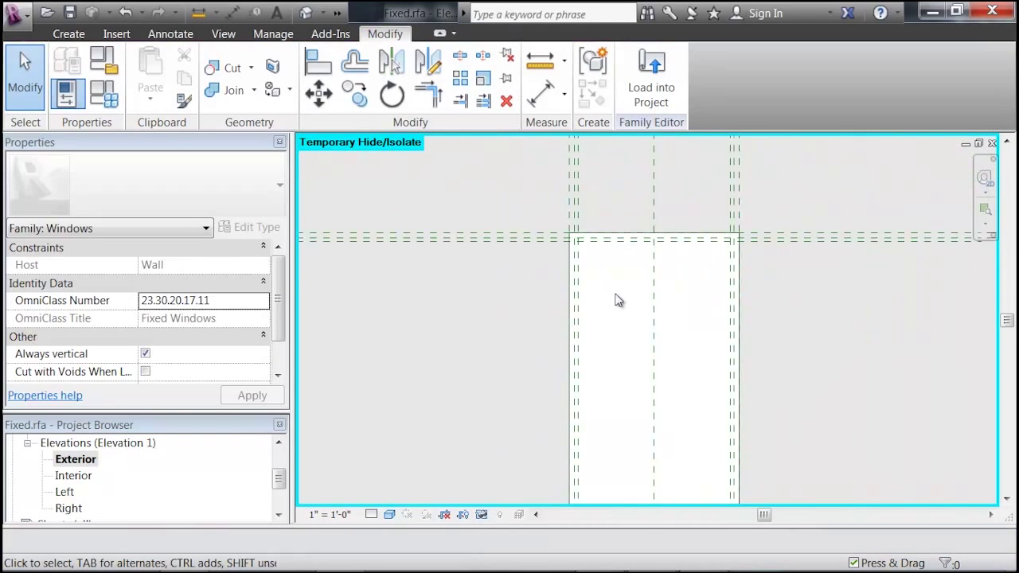
scroll(577, 281, down, 2)
middle_drag(581, 295, 564, 261)
scroll(522, 273, down, 1)
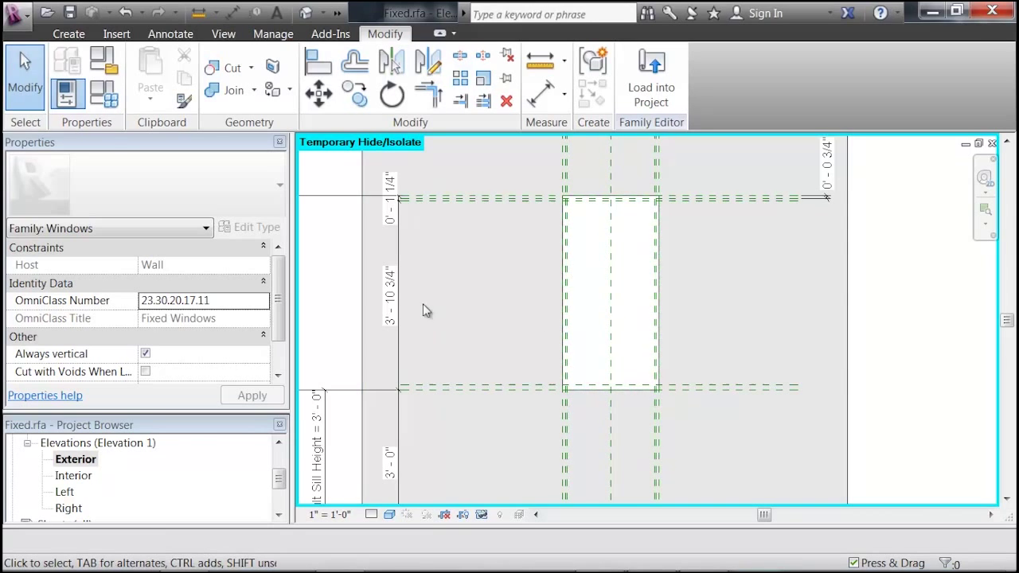
drag(281, 482, 278, 457)
click(27, 460)
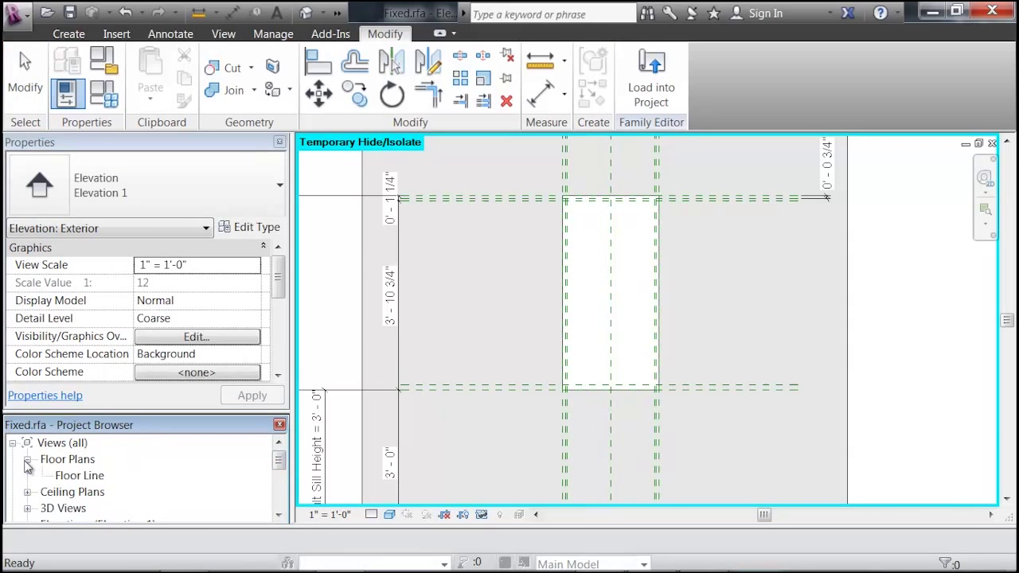
click(27, 459)
click(27, 459)
double_click(80, 475)
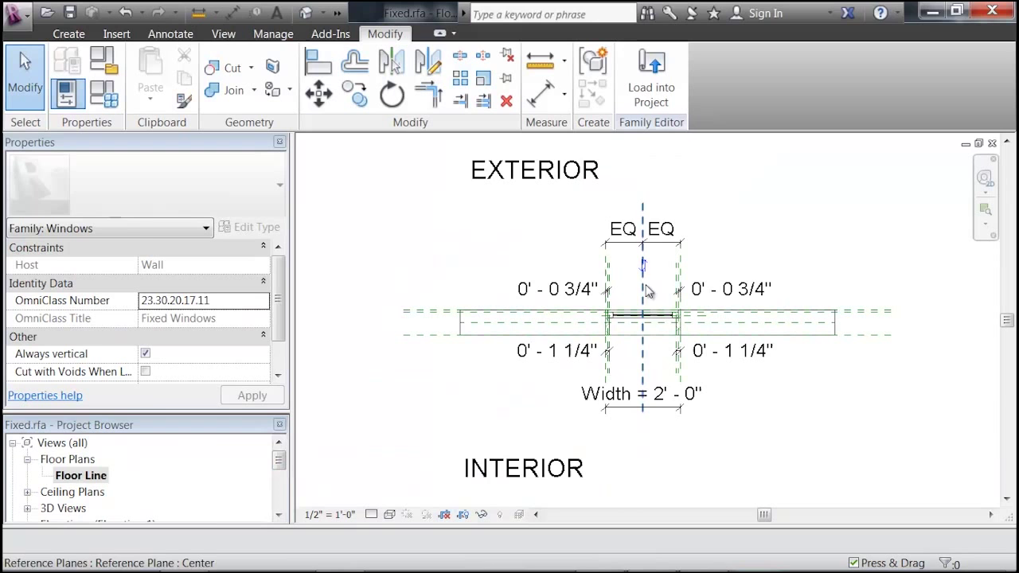
scroll(690, 323, up, 5)
scroll(714, 320, up, 3)
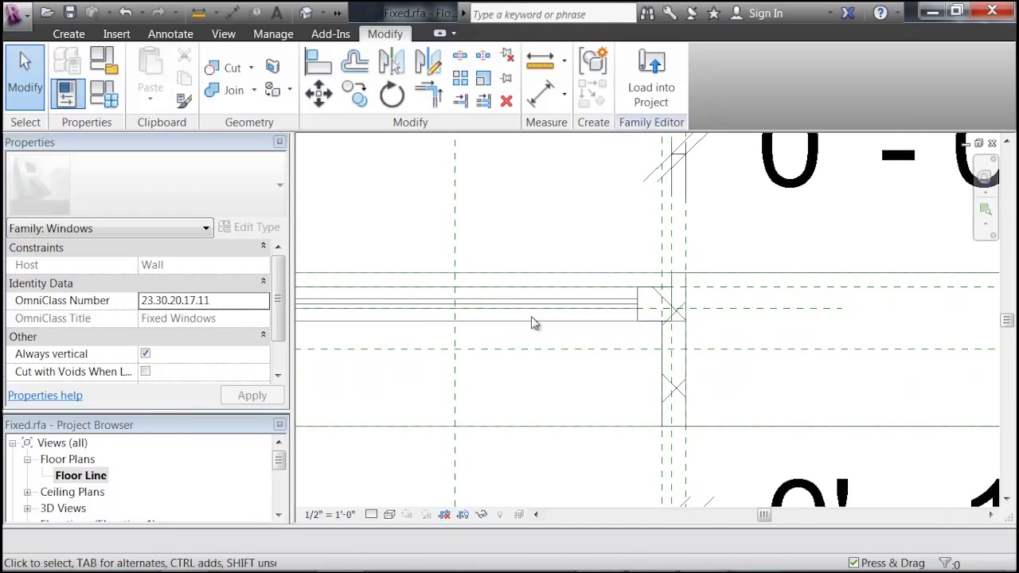
middle_drag(501, 337, 664, 333)
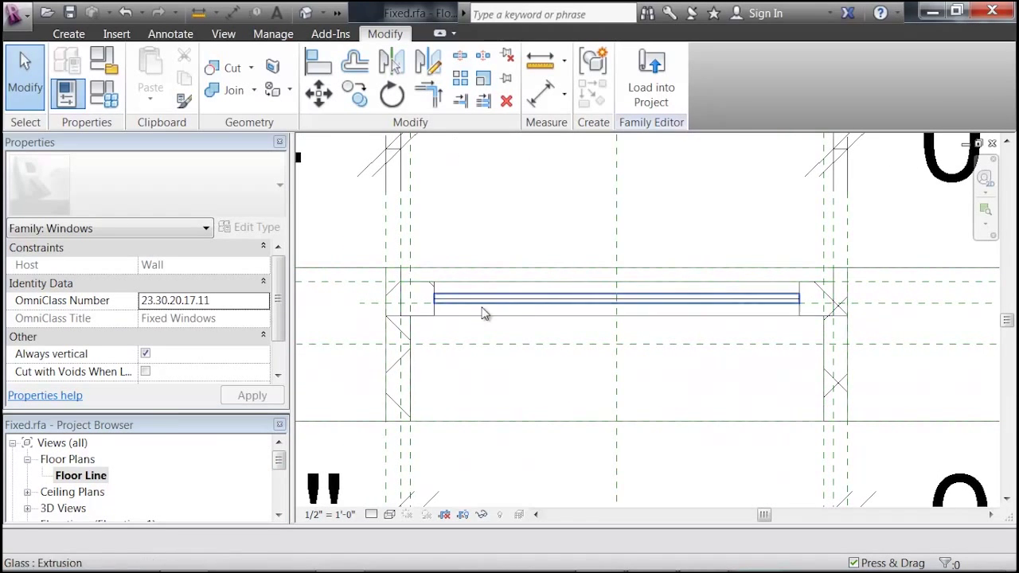
click(874, 313)
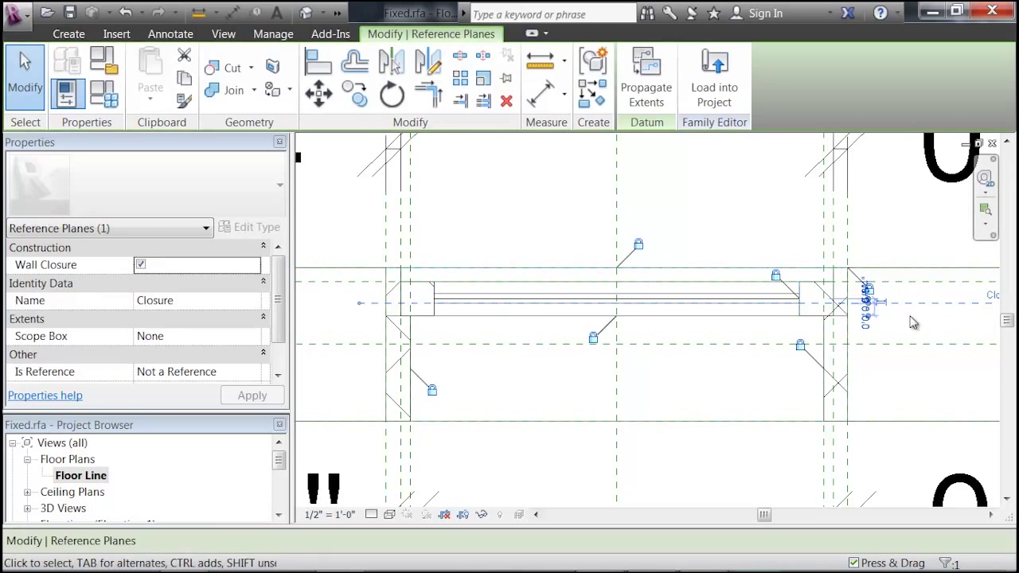
middle_drag(910, 318, 887, 321)
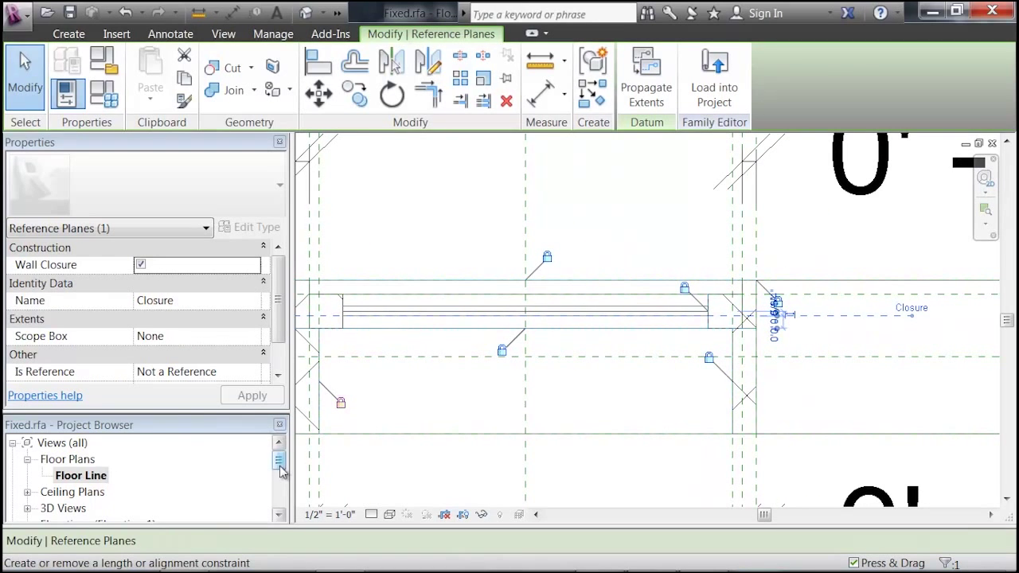
scroll(280, 471, down, 1)
click(27, 505)
double_click(75, 493)
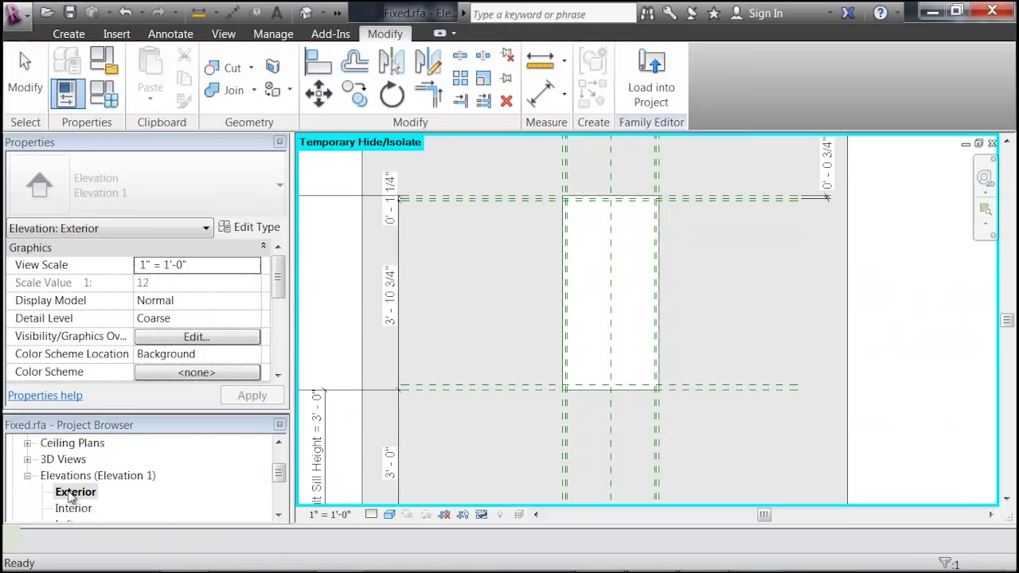
Set the work plane to Reference Plane : Closure
click(68, 33)
click(865, 83)
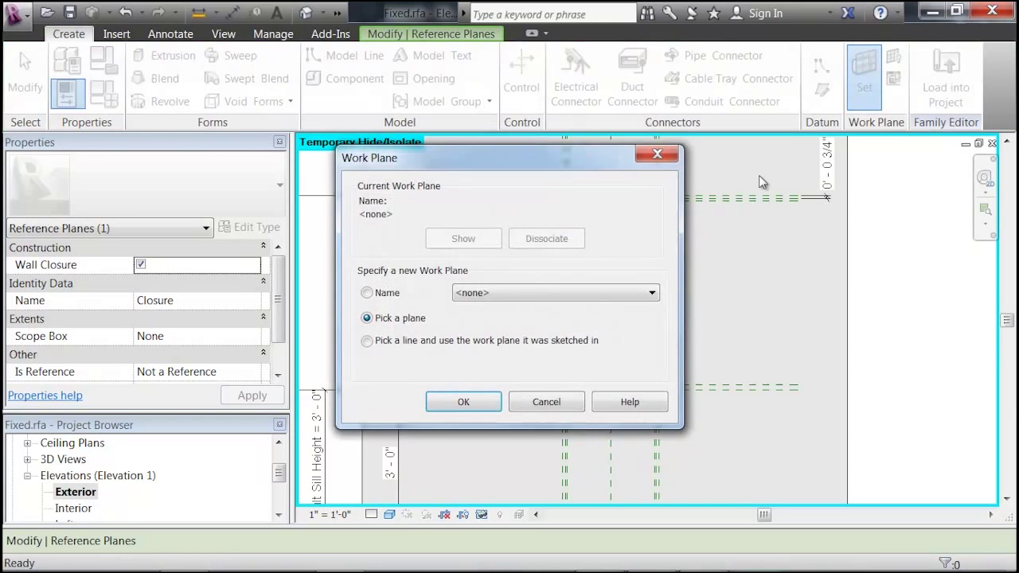
click(551, 292)
click(548, 355)
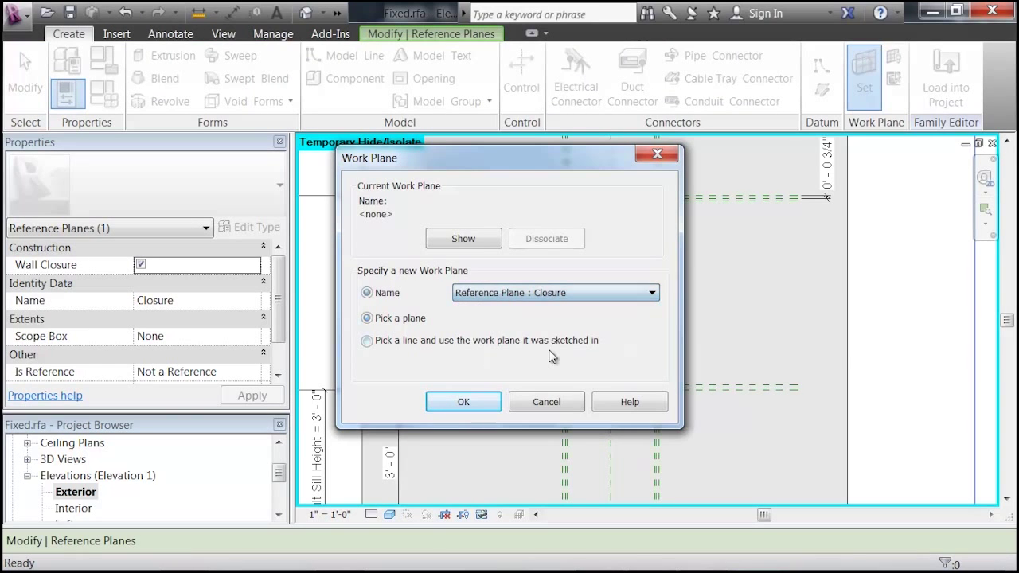
click(464, 403)
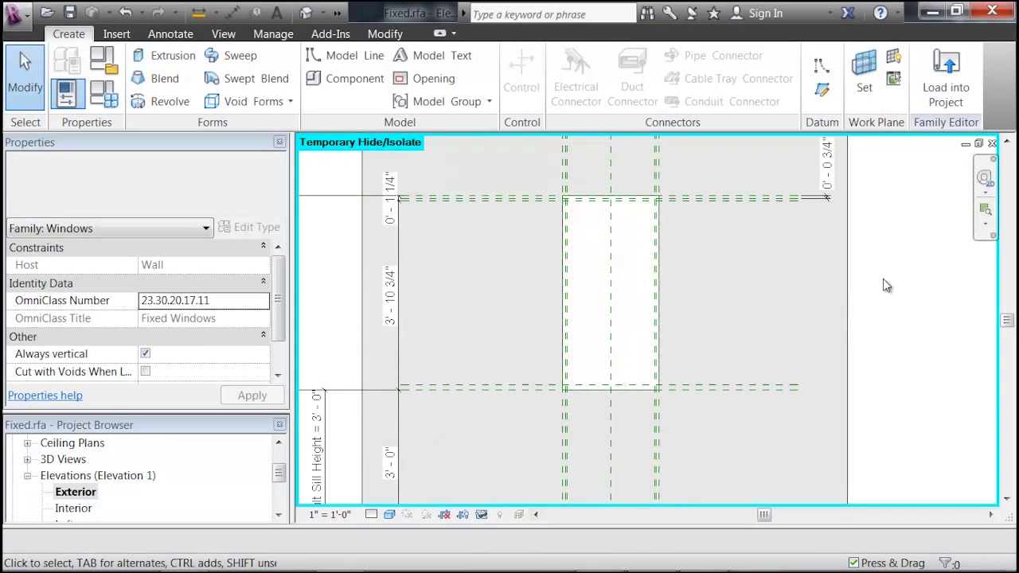
Sketch a rectangle between the opening's wall endpoints as a solid extrusion 0' 2" deep
click(169, 56)
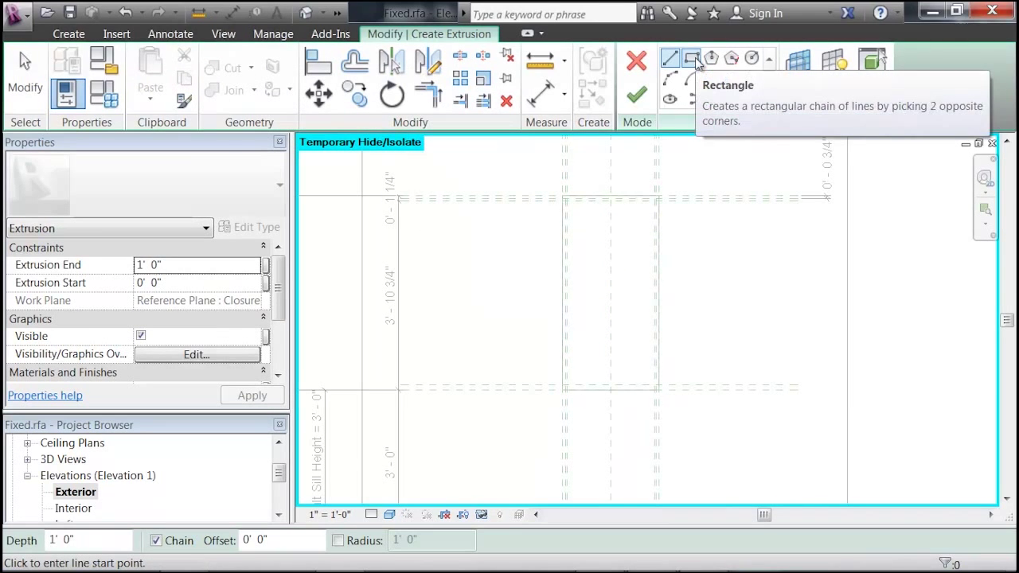
click(694, 62)
scroll(567, 196, up, 3)
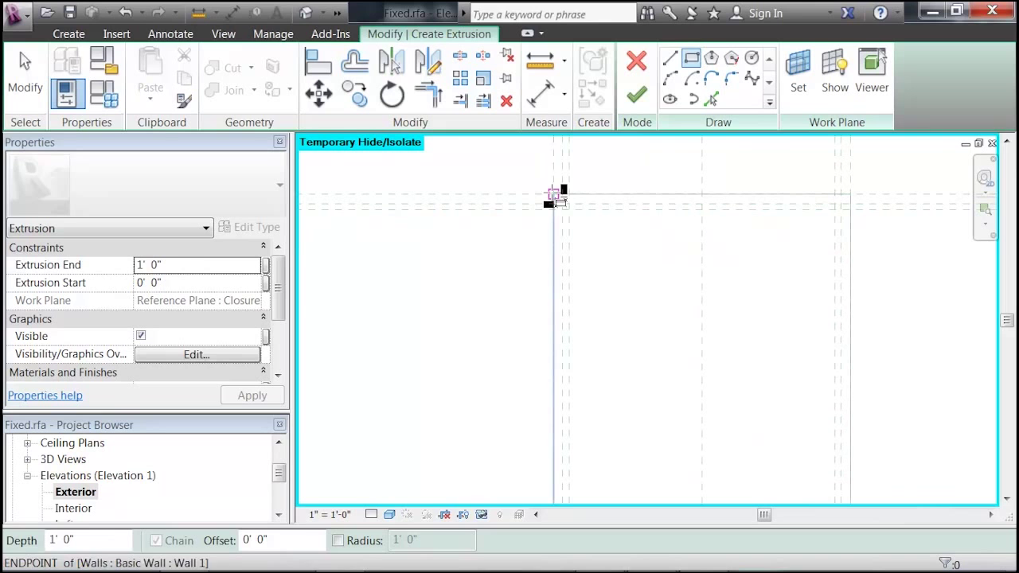
scroll(557, 200, down, 3)
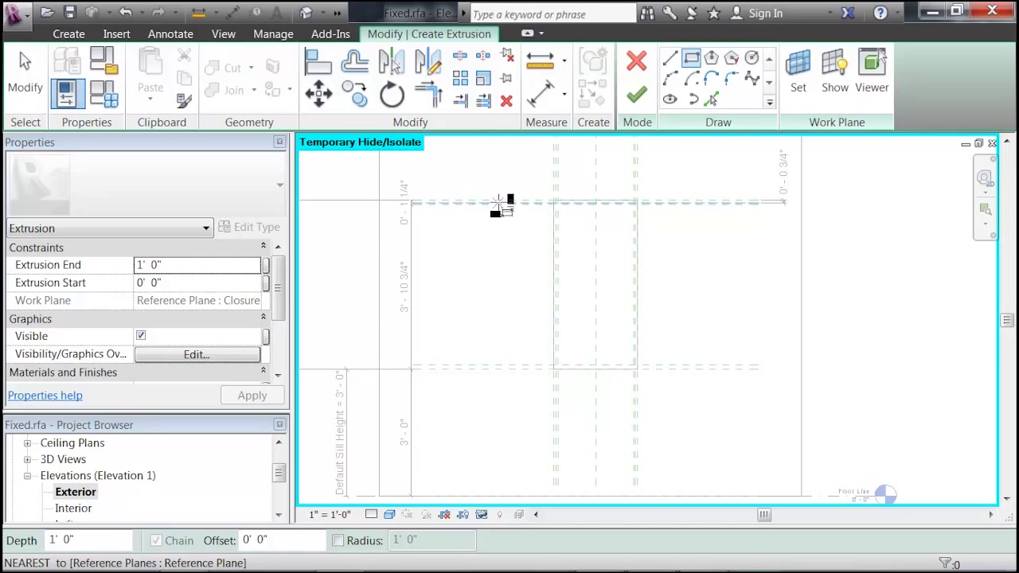
middle_drag(535, 221, 590, 327)
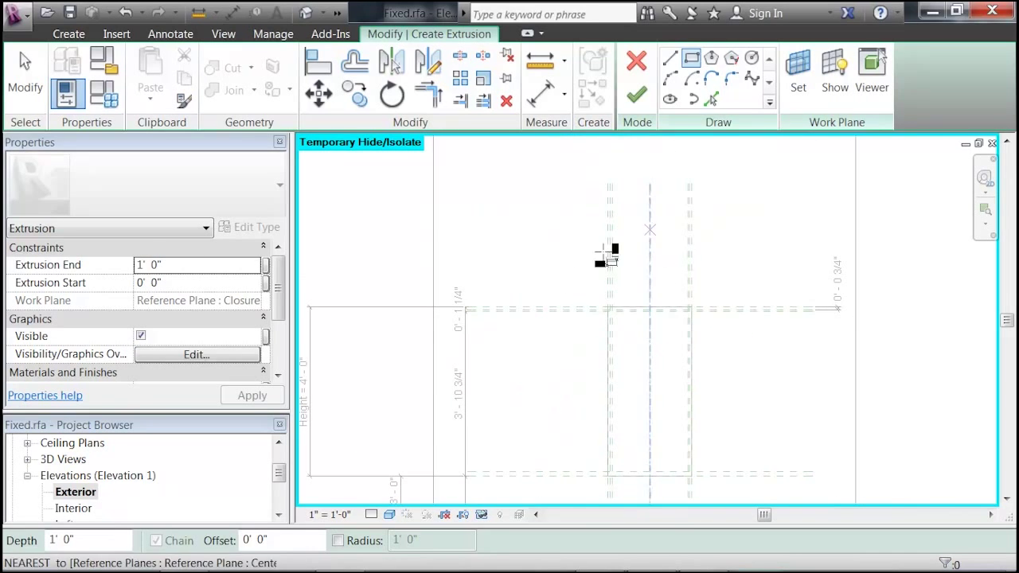
middle_drag(522, 317, 512, 212)
mouse_move(610, 182)
middle_down()
mouse_move(587, 278)
mouse_move(501, 337)
mouse_move(487, 287)
middle_up()
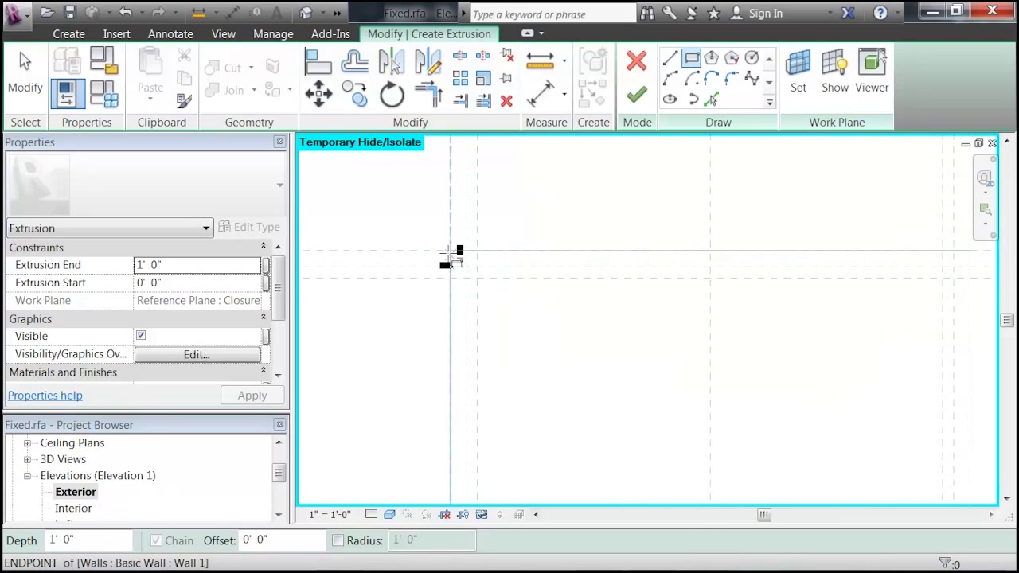
click(470, 259)
scroll(528, 300, up, 2)
scroll(567, 351, up, 6)
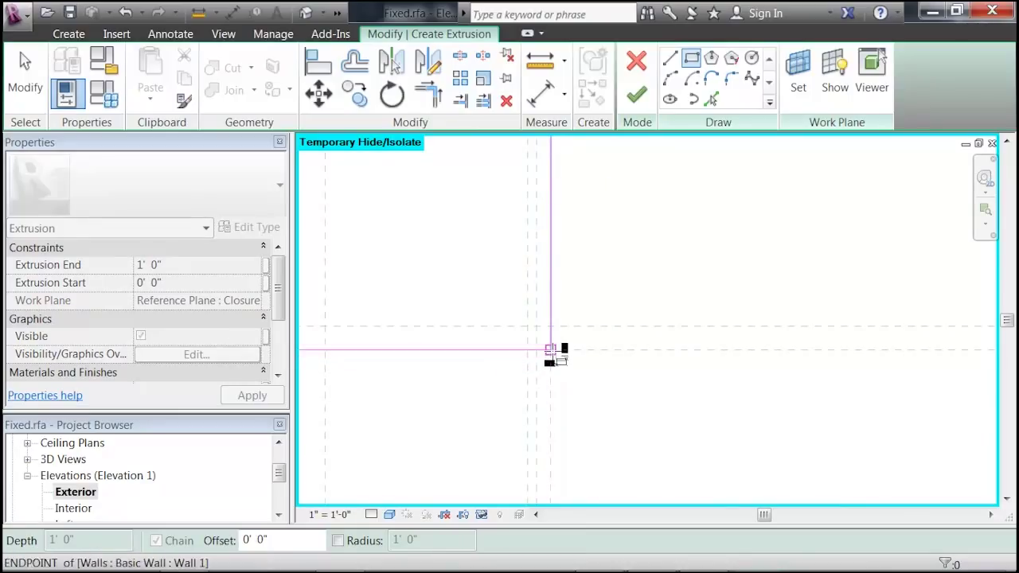
click(550, 351)
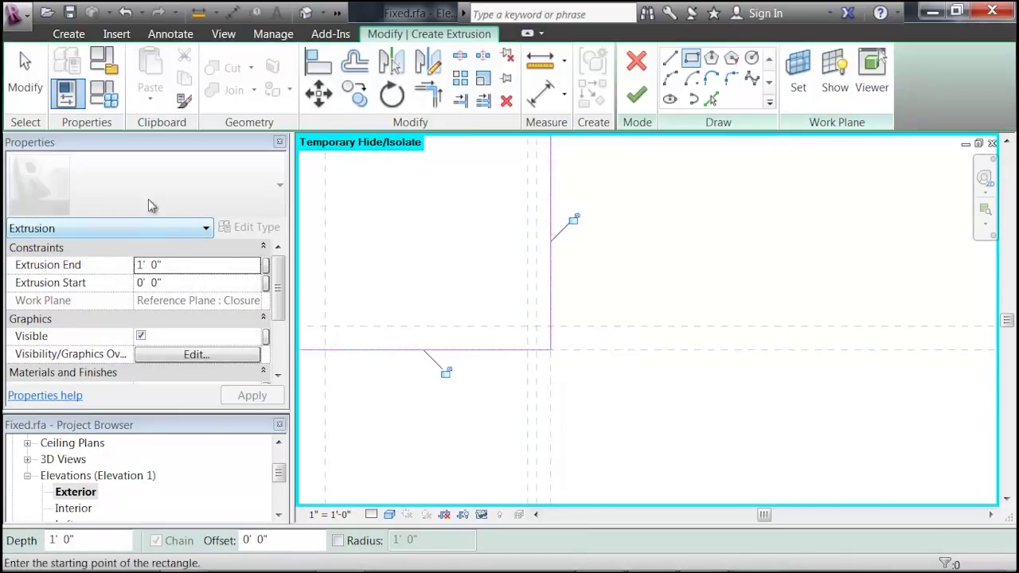
click(168, 265)
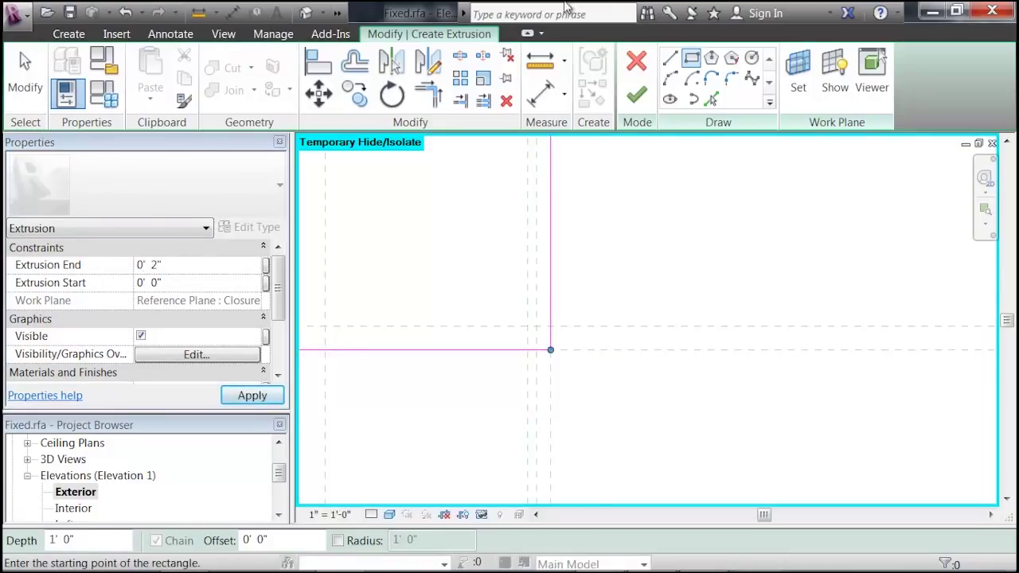
Finish the sketch into the 0' 2" solid extrusion and deselect it
click(636, 95)
scroll(607, 253, down, 6)
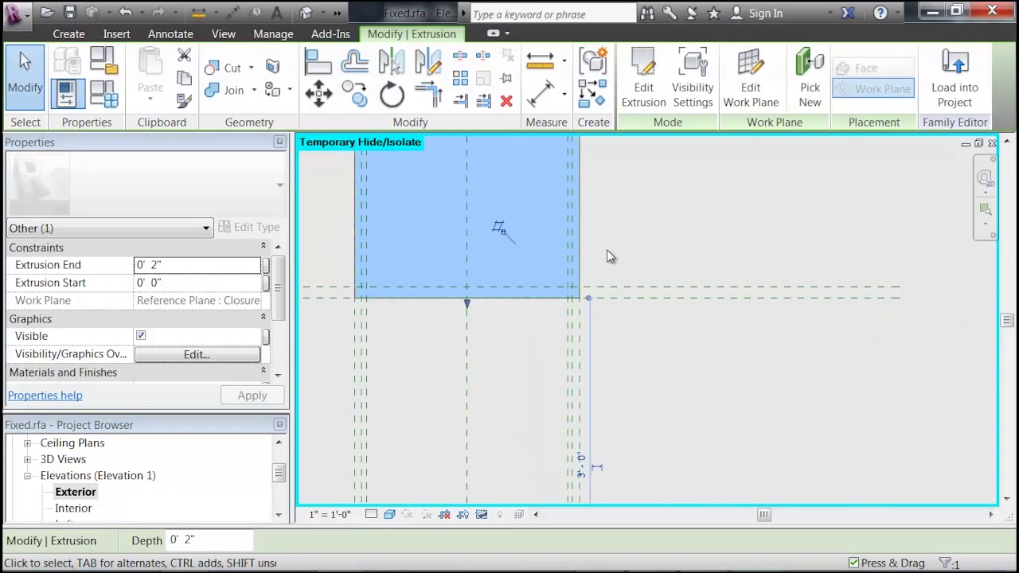
middle_drag(645, 285, 639, 268)
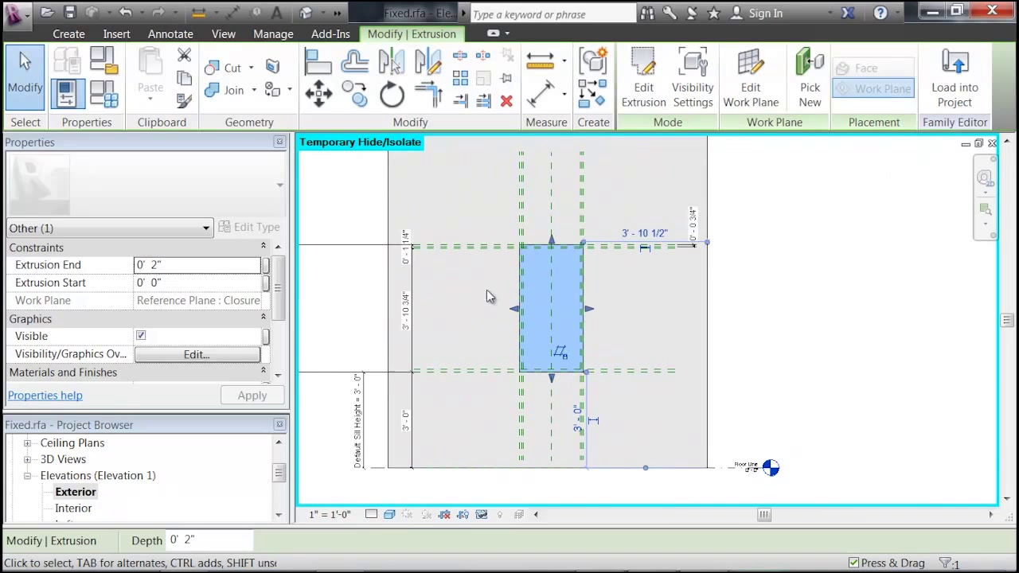
click(755, 289)
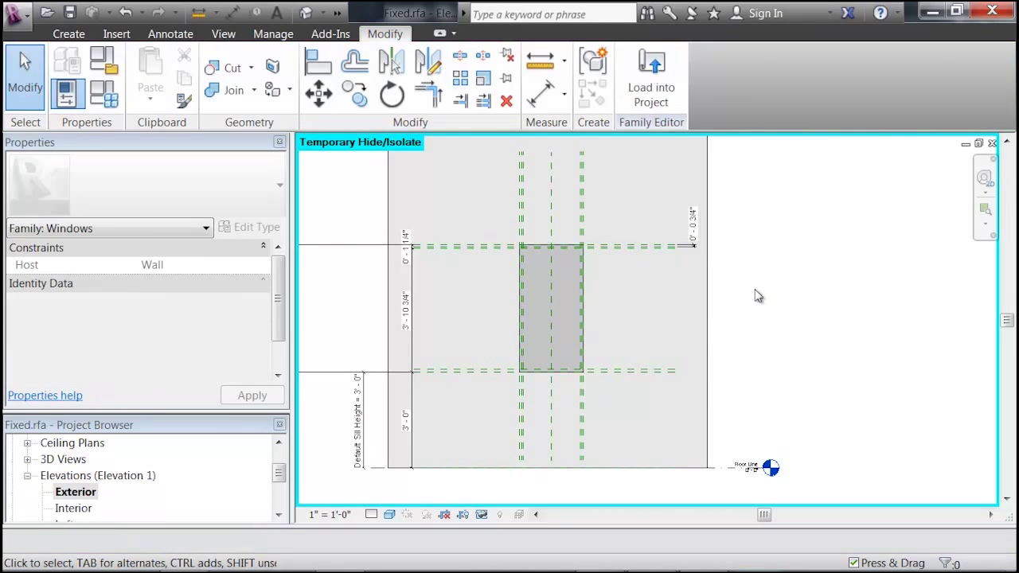
In the default 3D view, temporarily hide the outer frame, inner frame and glass extrusions
click(305, 14)
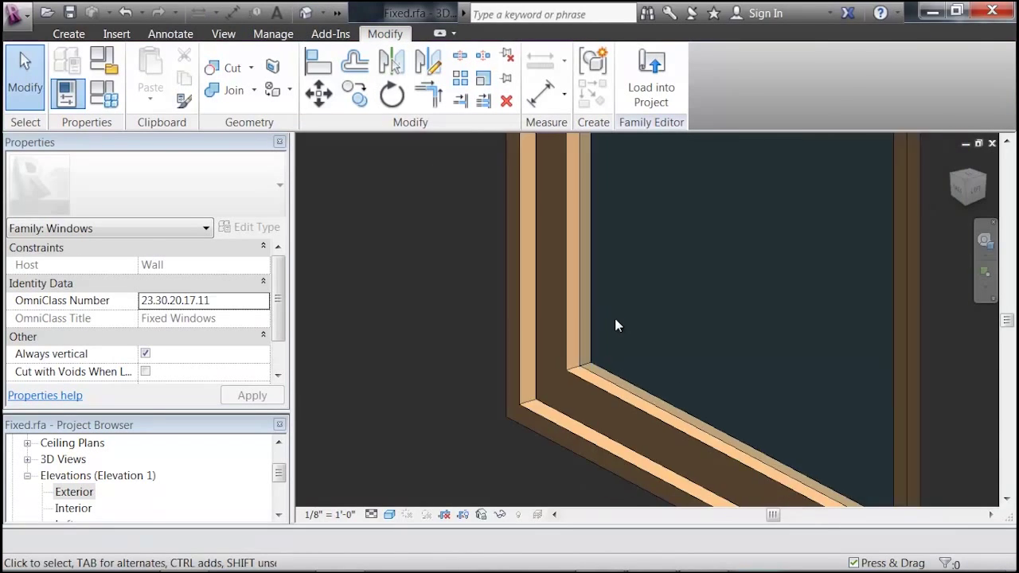
scroll(567, 372, down, 2)
click(567, 373)
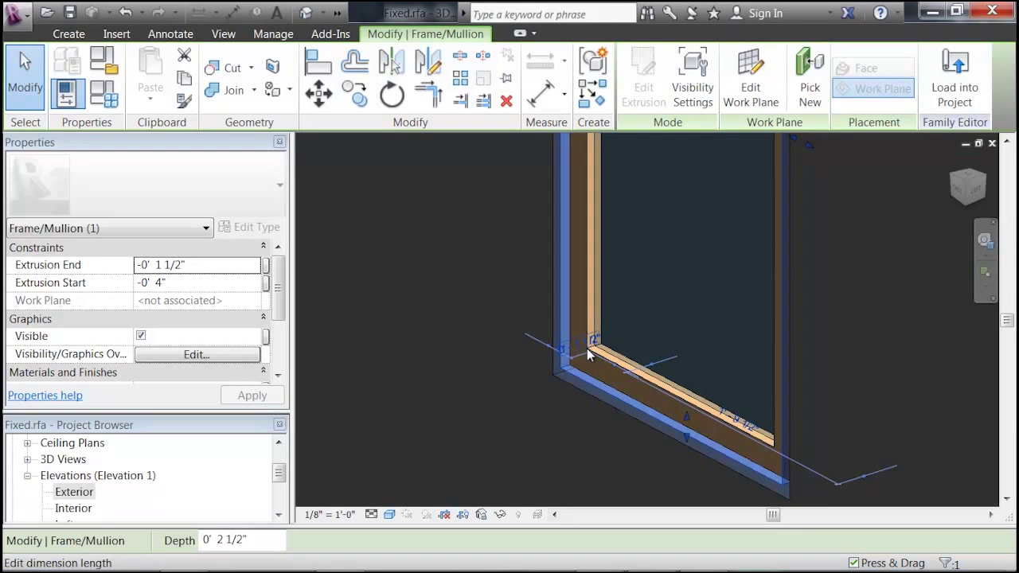
ctrl+click(606, 360)
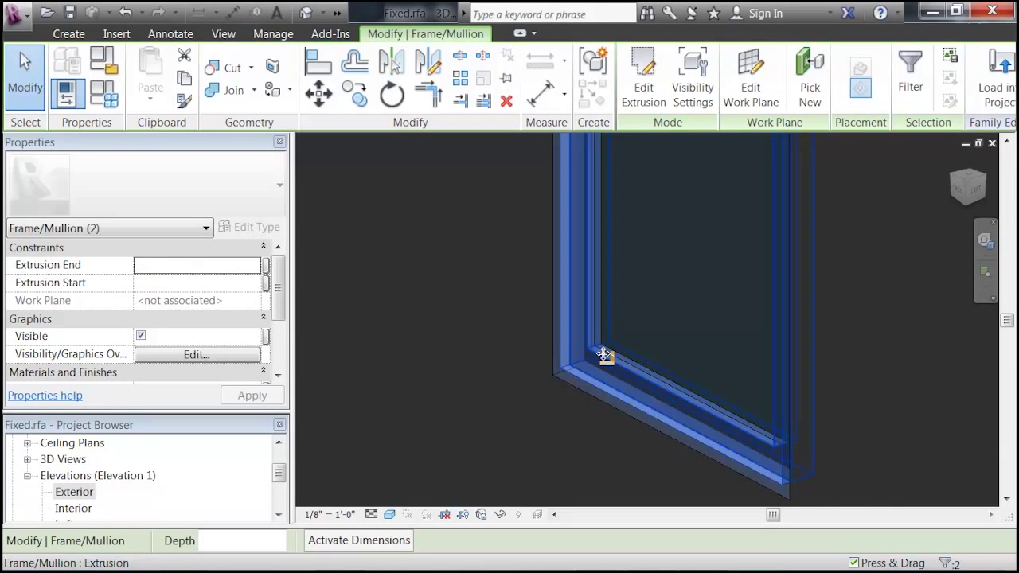
scroll(605, 356, up, 2)
ctrl+click(607, 356)
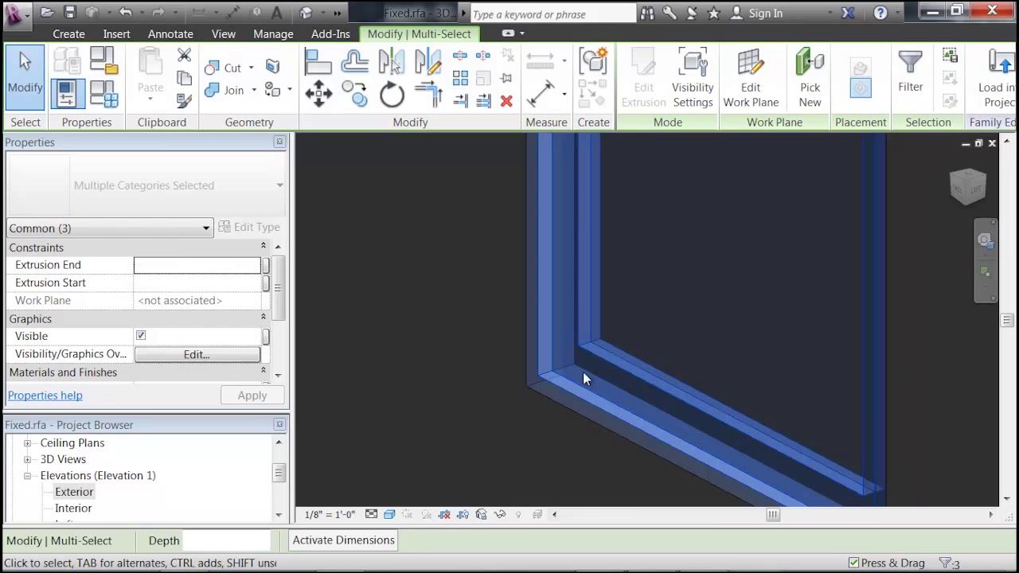
click(501, 515)
click(531, 467)
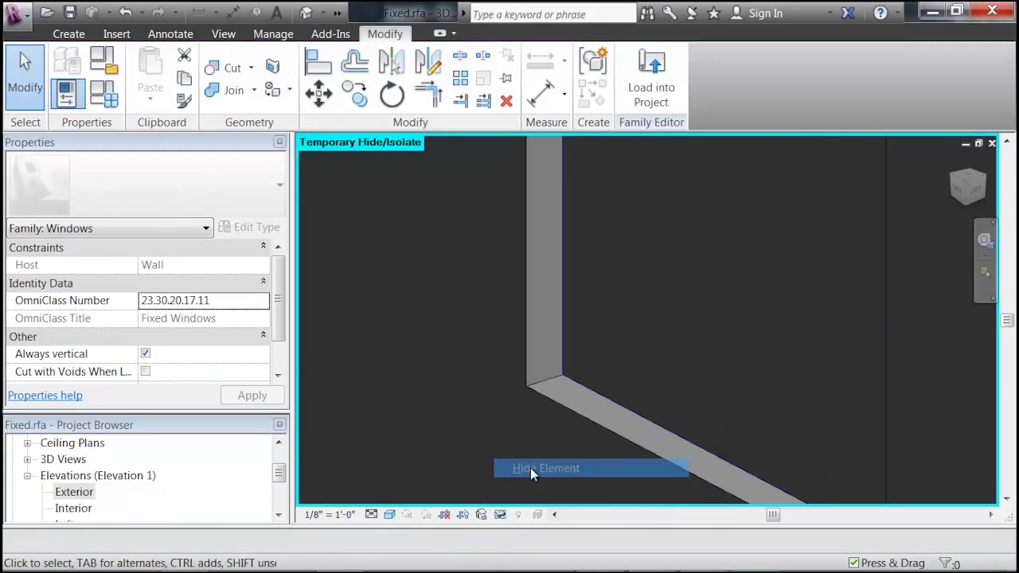
Temporarily hide the remaining frame/mullion extrusion and orbit to view the opening at an angle
scroll(609, 380, down, 4)
shift+middle_drag(637, 376, 658, 381)
click(661, 382)
scroll(661, 382, up, 4)
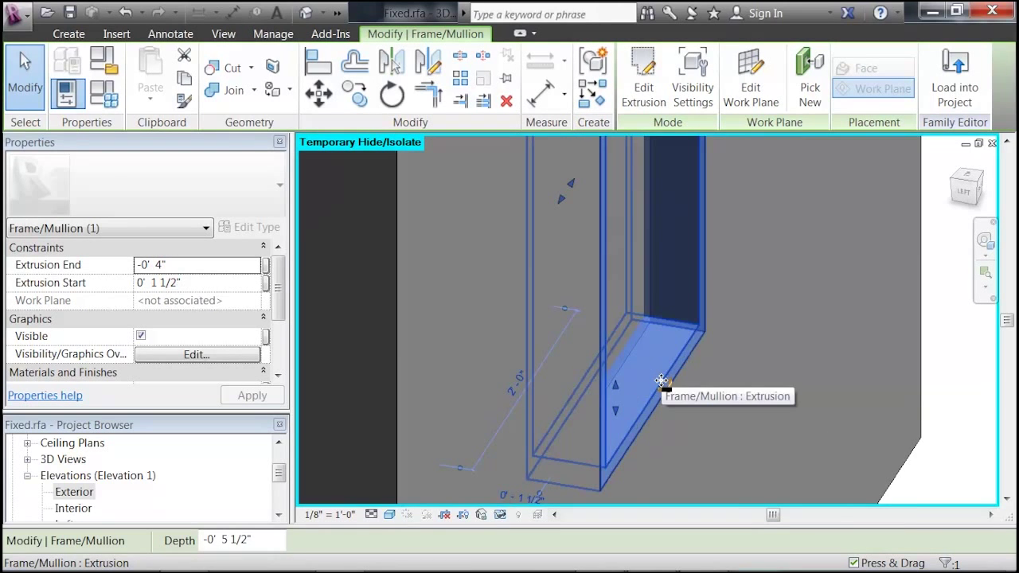
click(501, 516)
click(529, 470)
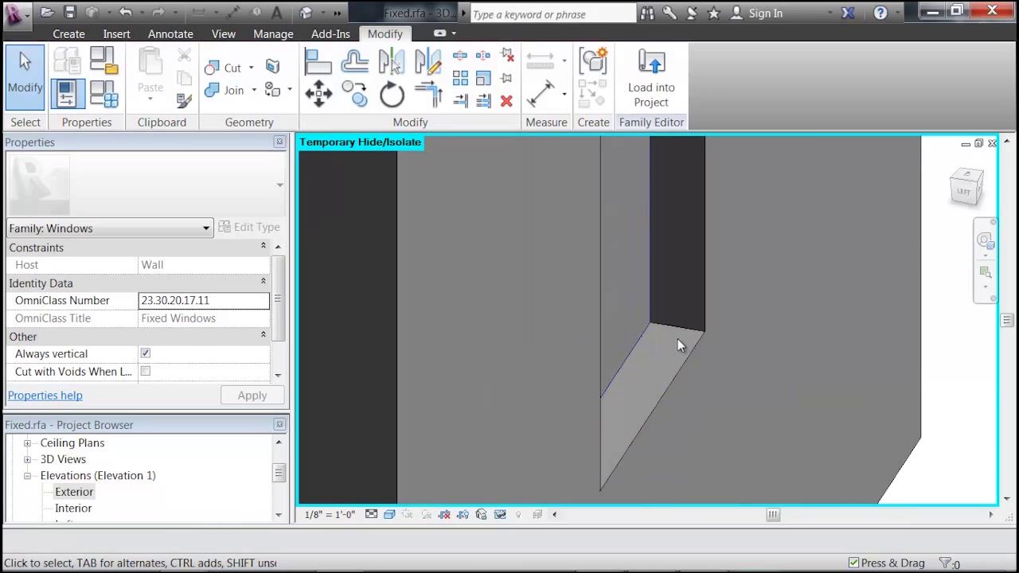
scroll(650, 332, down, 3)
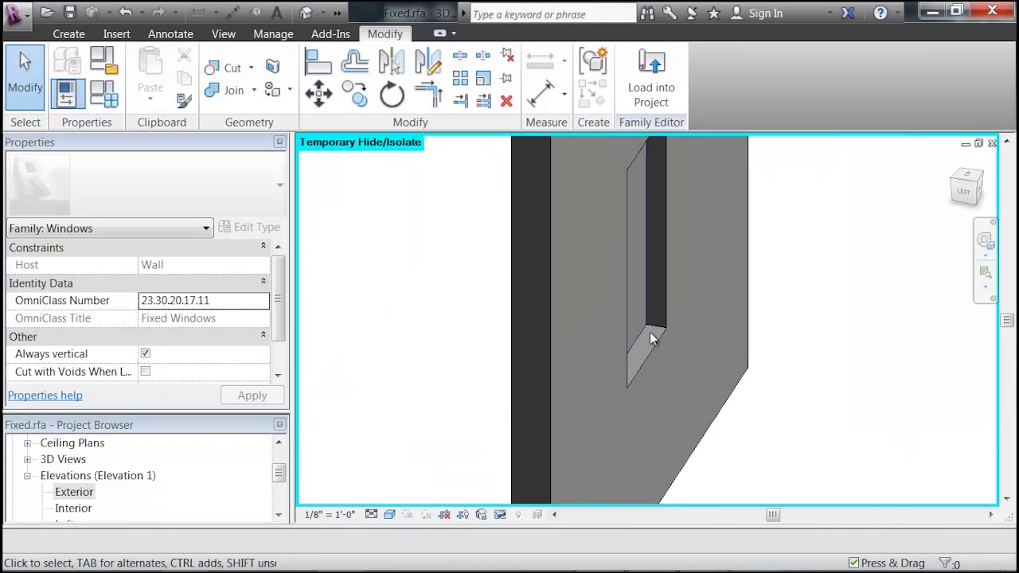
shift+middle_drag(651, 339, 683, 251)
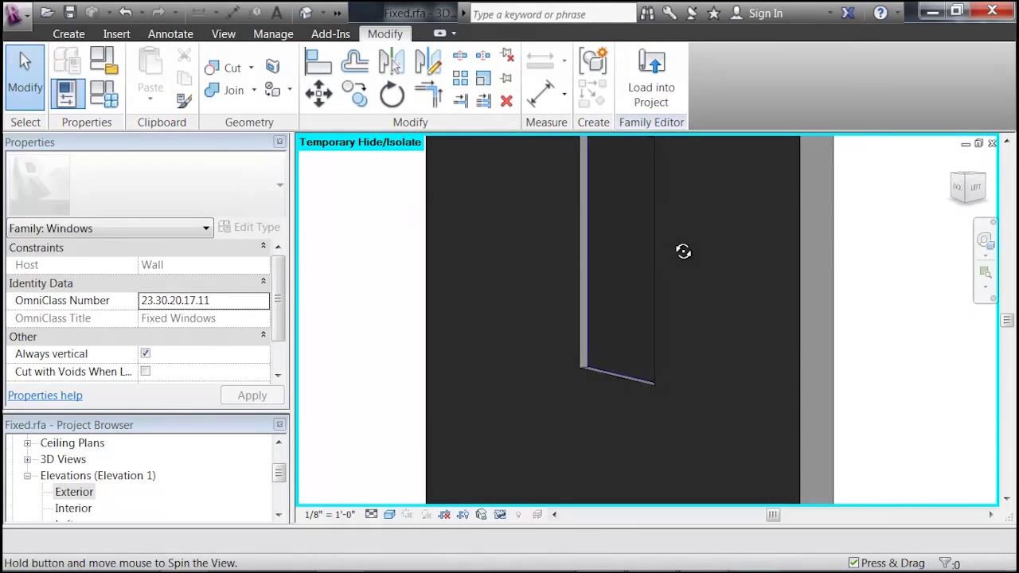
shift+middle_drag(631, 270, 592, 350)
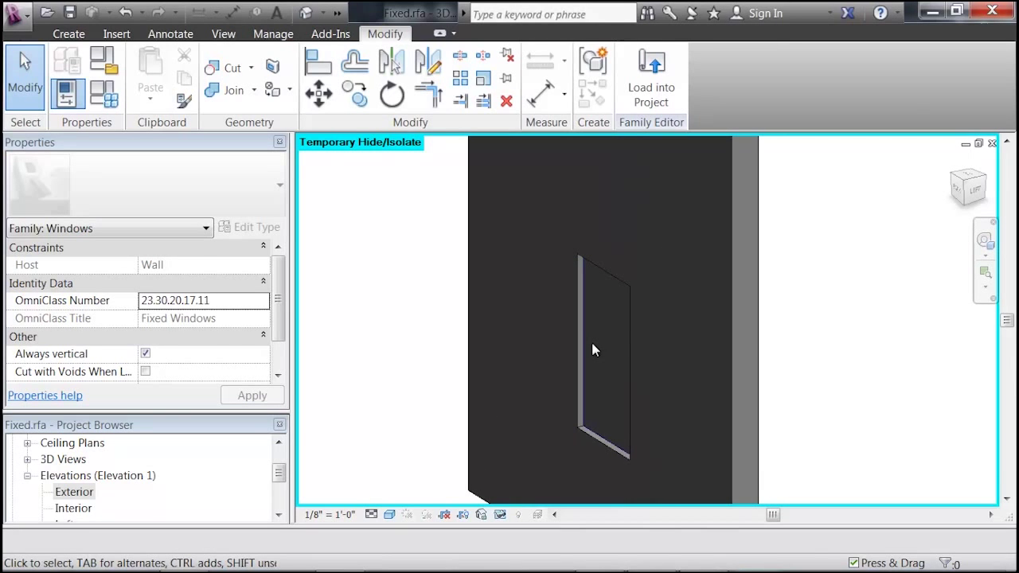
Assign Glass as the material of the thin 0' 2" closure extrusion
click(588, 336)
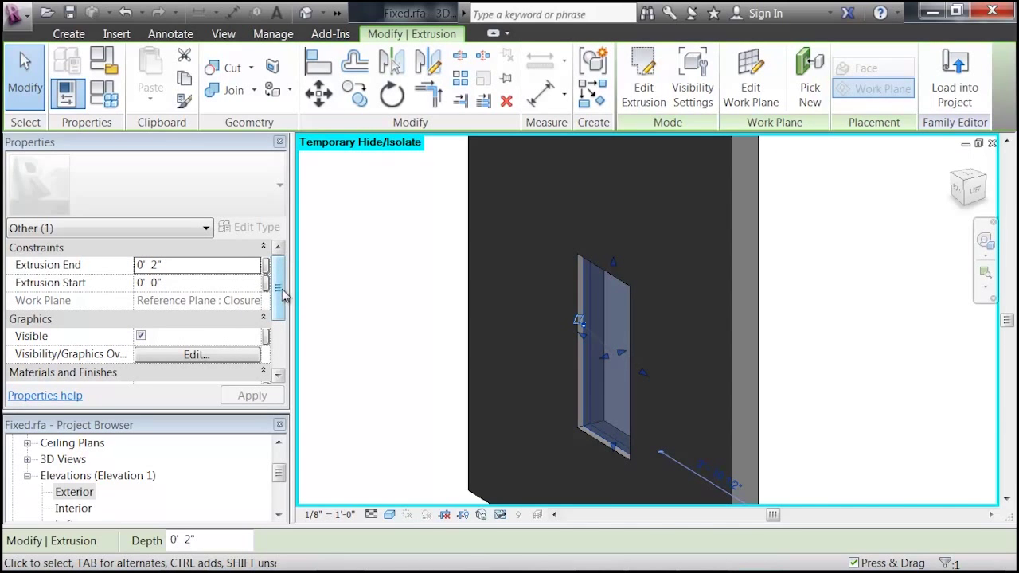
drag(284, 296, 279, 316)
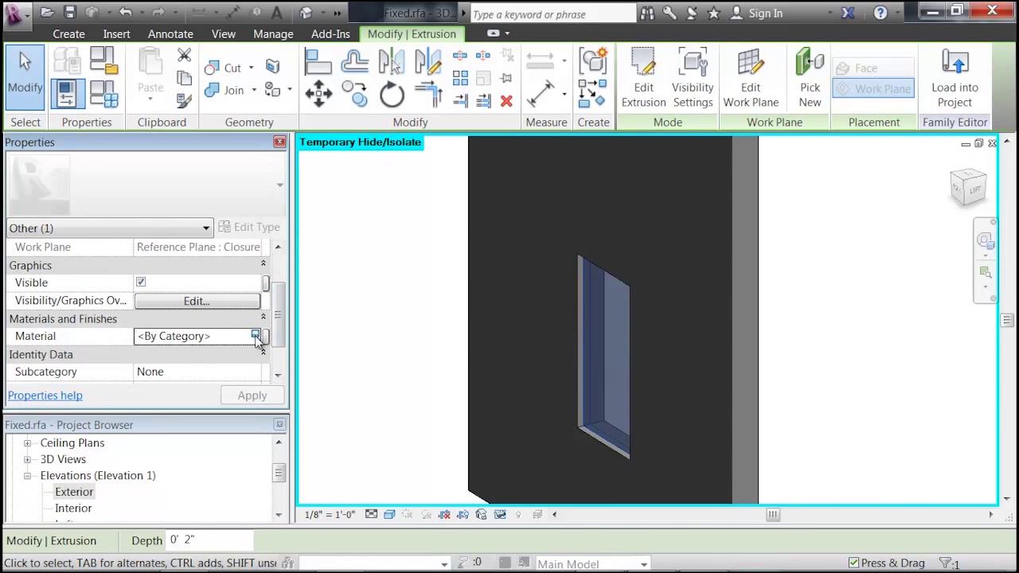
click(255, 336)
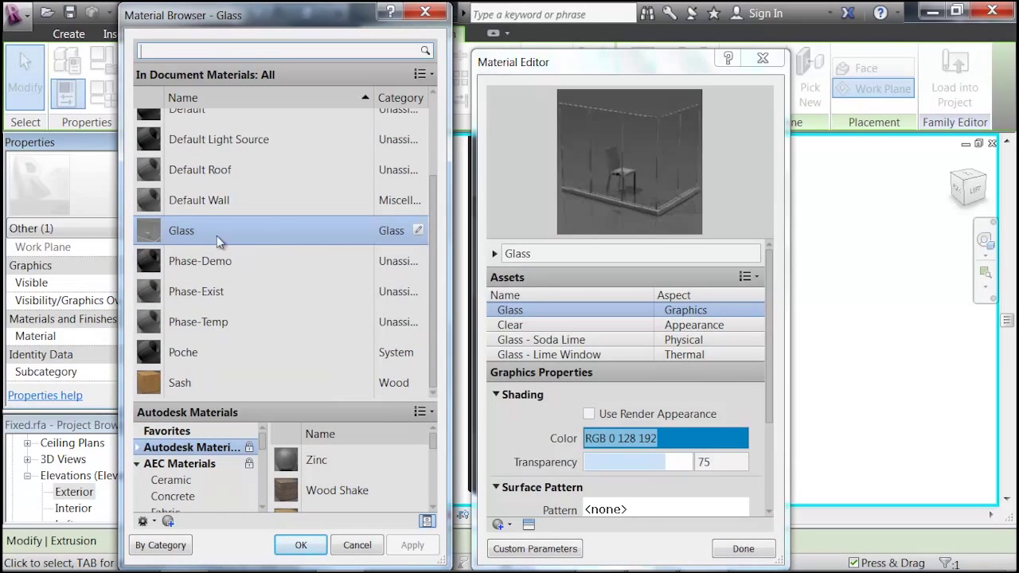
click(307, 544)
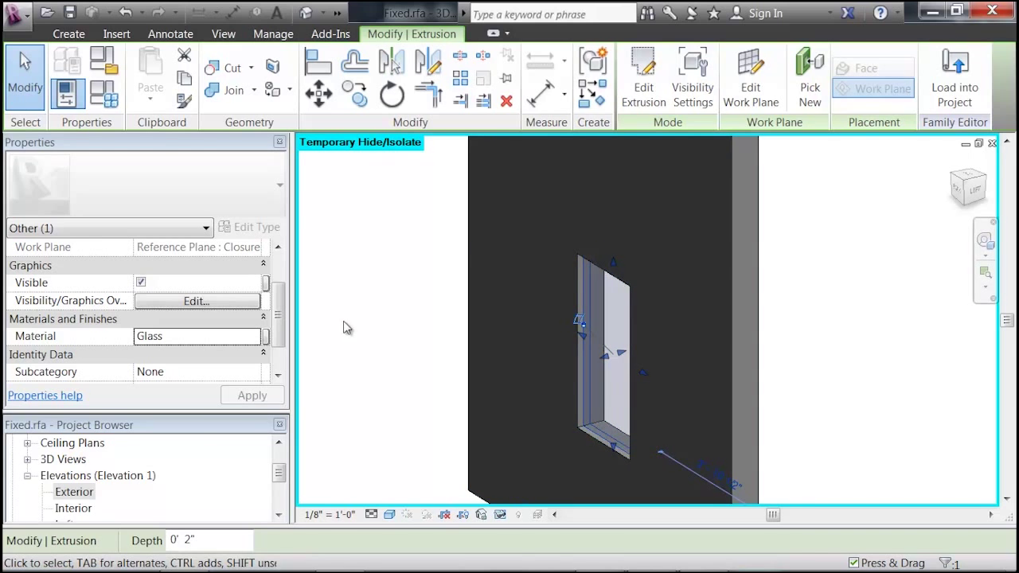
Turn off Plan/RCP and Left/Right visibility for the glass closure extrusion
click(390, 277)
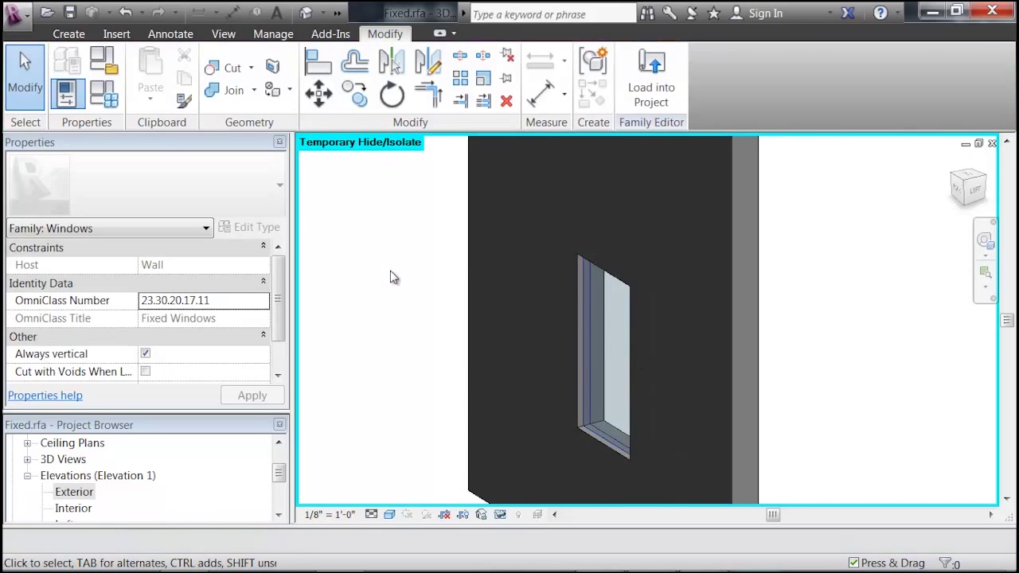
middle_drag(390, 277, 406, 348)
scroll(605, 311, up, 4)
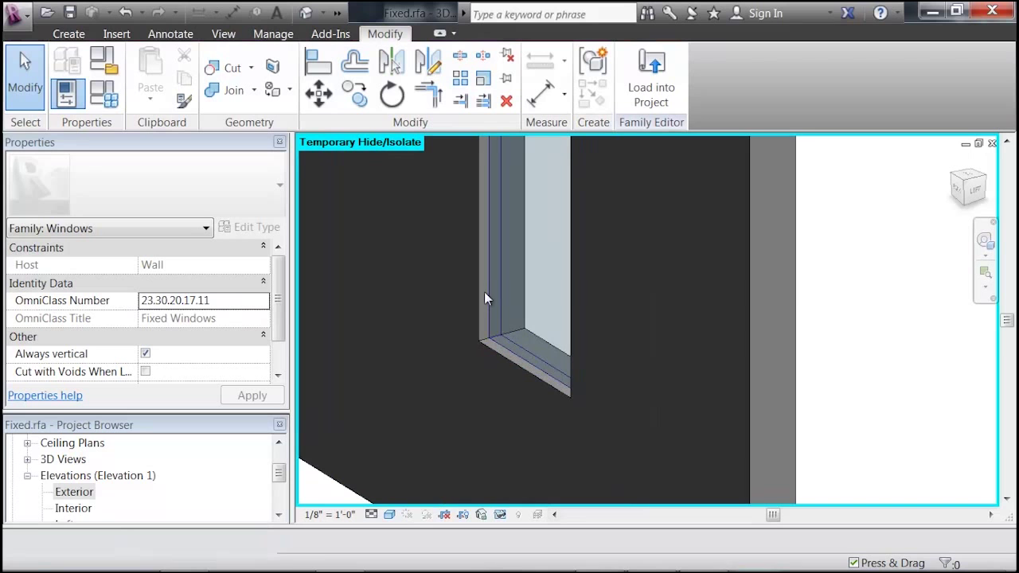
click(521, 360)
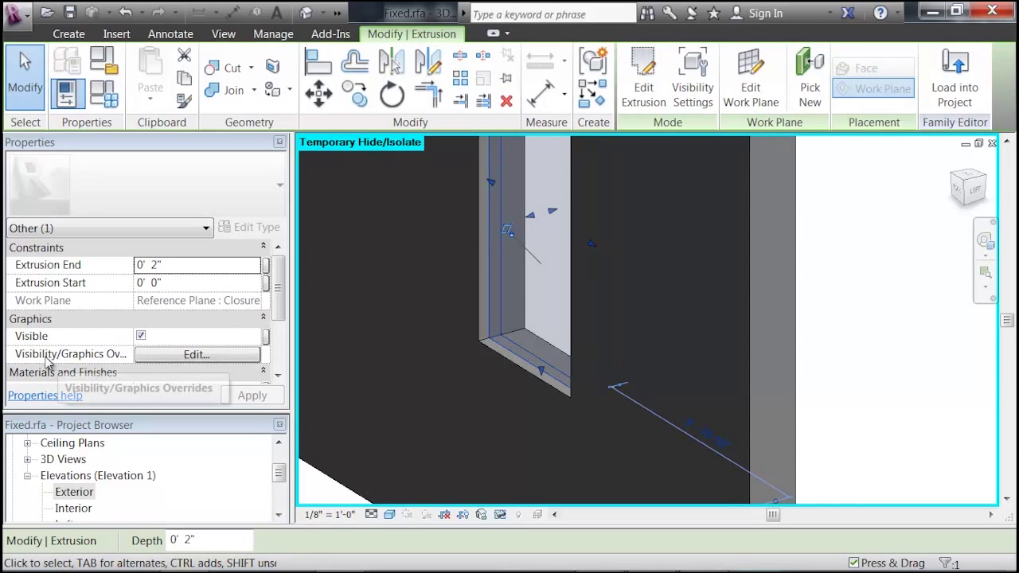
click(181, 360)
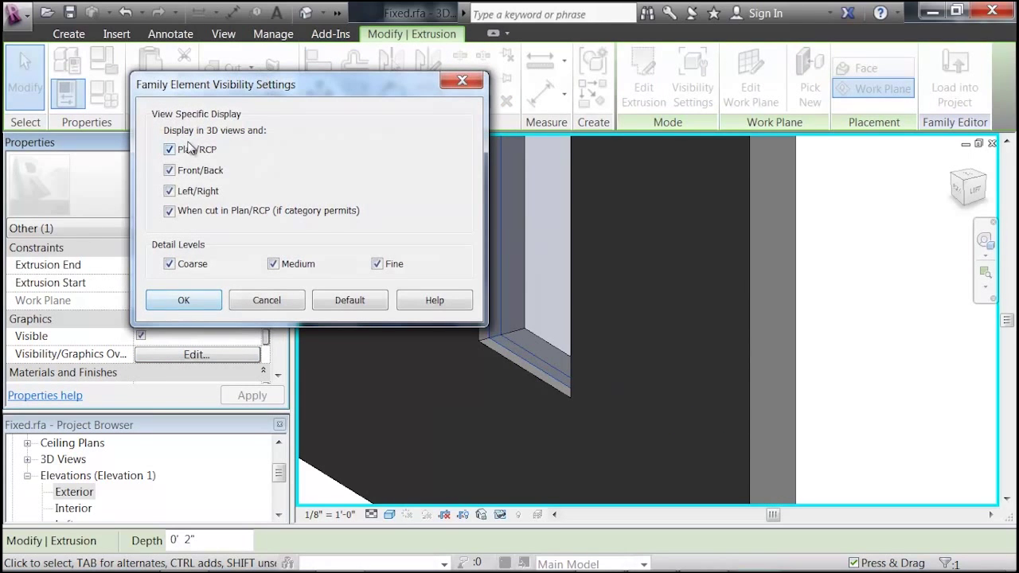
drag(272, 86, 298, 109)
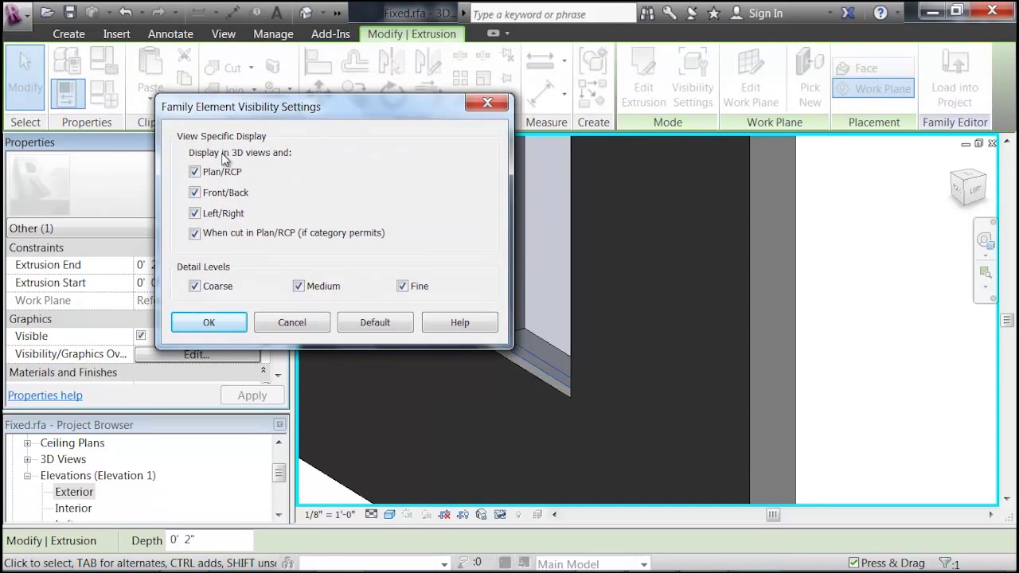
click(202, 173)
click(195, 215)
click(209, 323)
shift+middle_drag(532, 272, 536, 379)
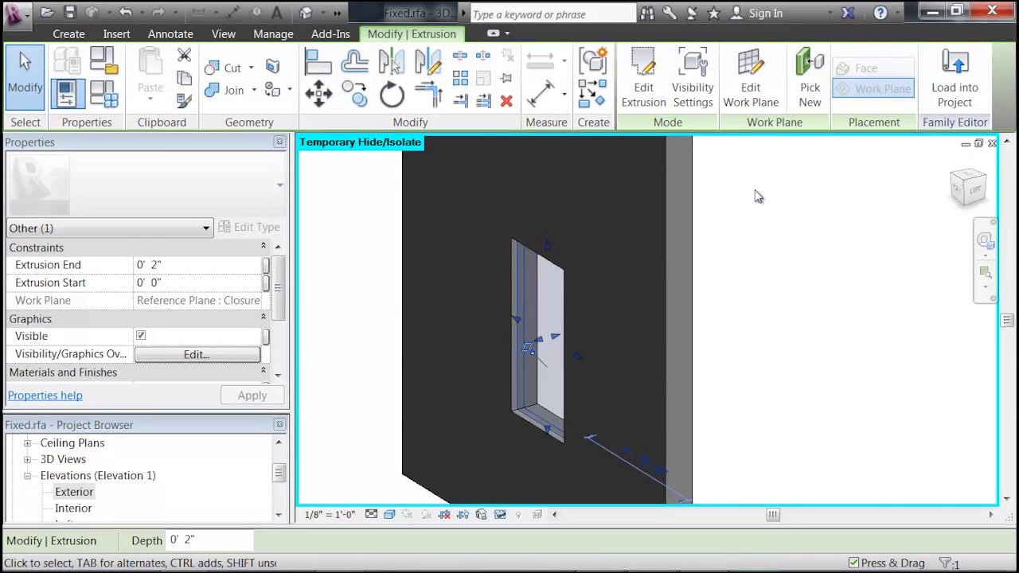
Load the edited Fixed family into the project, overwriting the existing version
click(973, 89)
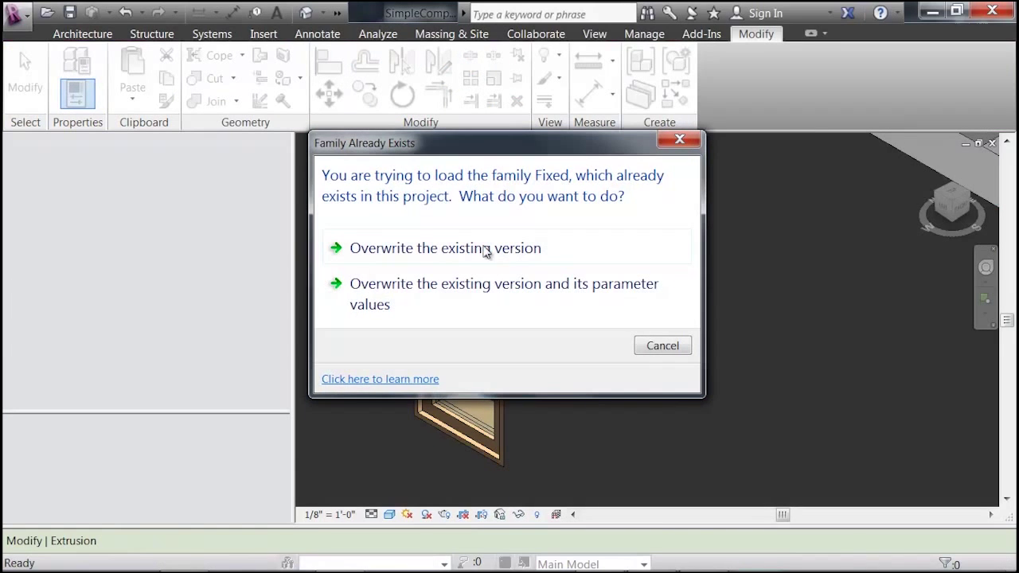
click(397, 250)
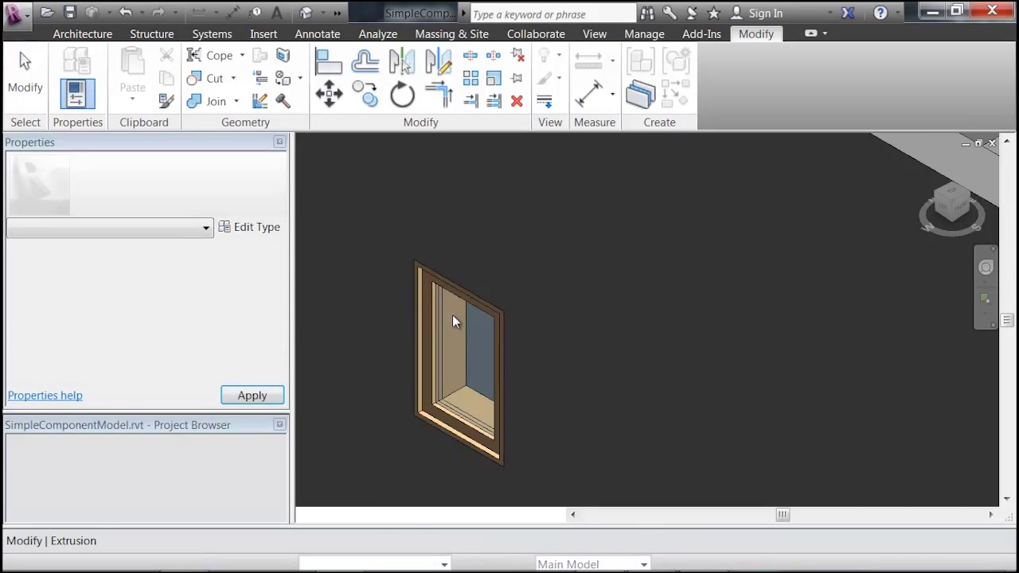
middle_drag(441, 351, 531, 266)
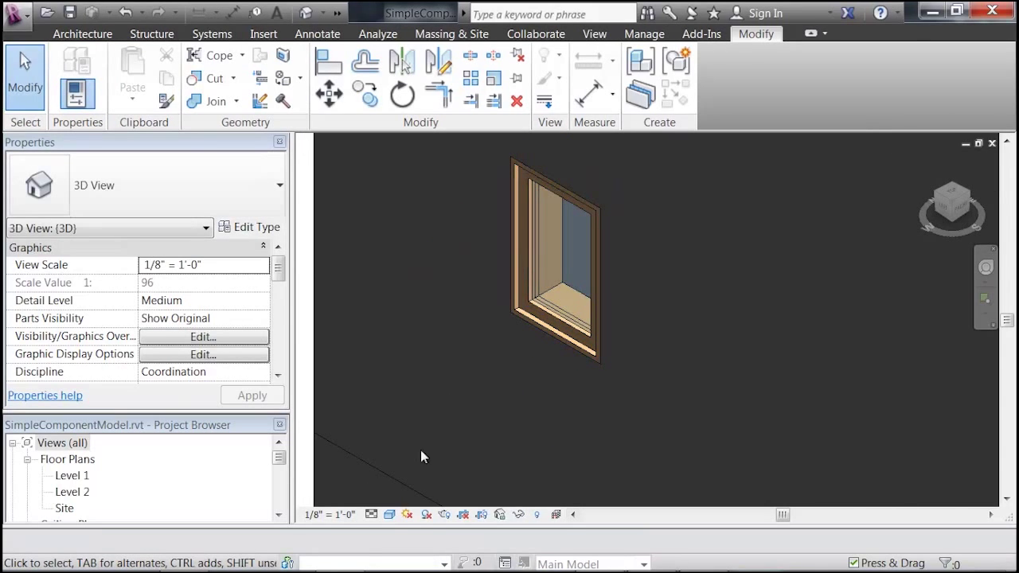
Set the project 3D view to Coarse detail and orbit around the selected window
click(372, 514)
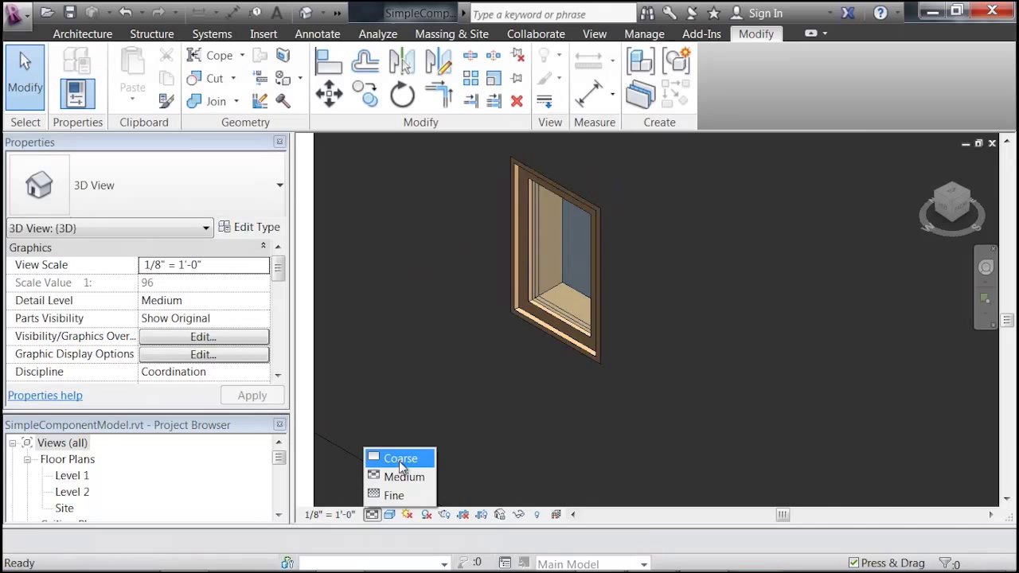
click(398, 457)
scroll(592, 250, down, 2)
shift+middle_drag(549, 278, 673, 272)
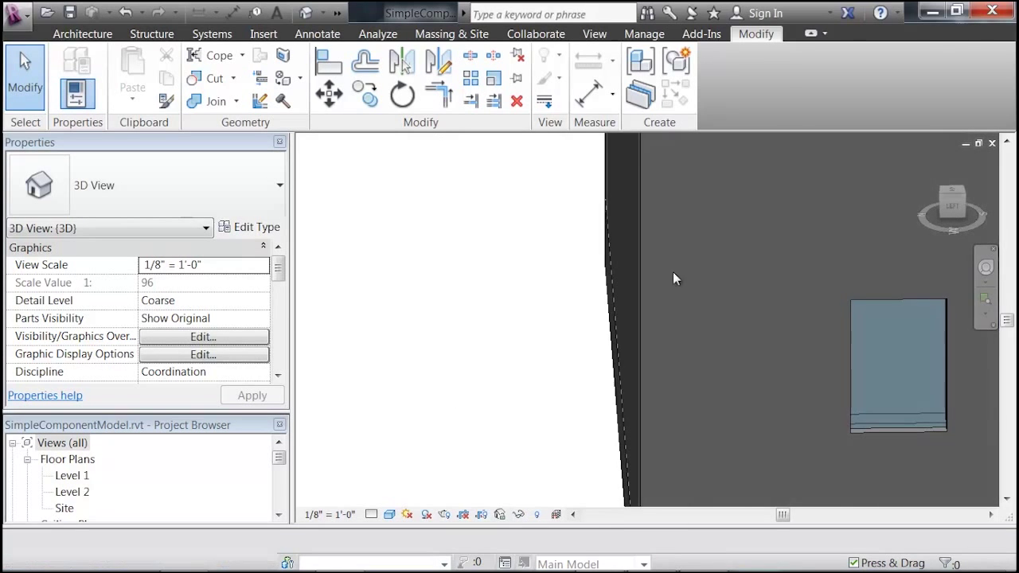
click(893, 426)
shift+middle_drag(895, 395, 576, 331)
mouse_move(446, 245)
shift+middle_down()
mouse_move(421, 314)
mouse_move(458, 236)
shift+middle_up()
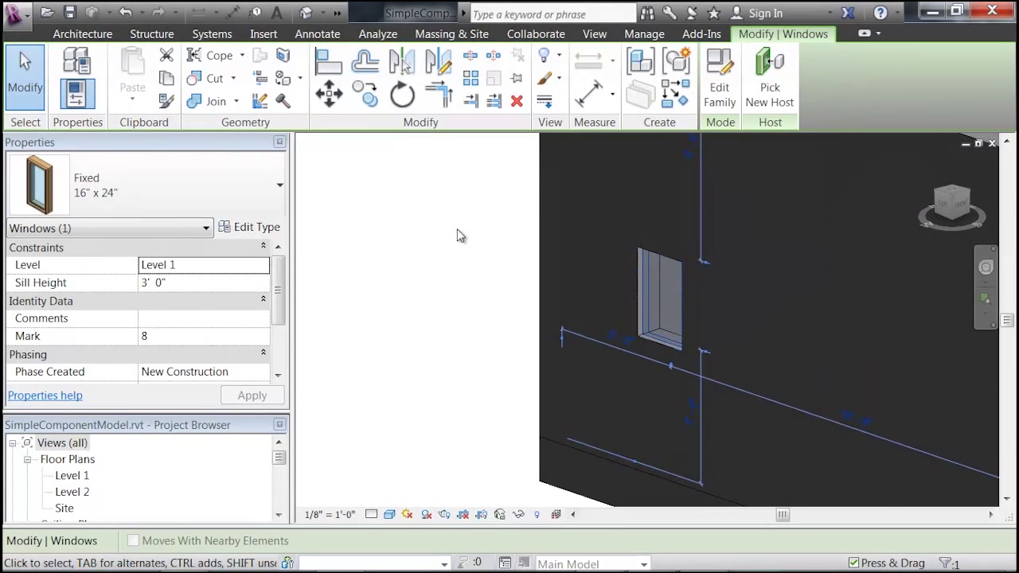
Change the placed window's type to Fixed 36" x 48" and deselect it
click(255, 174)
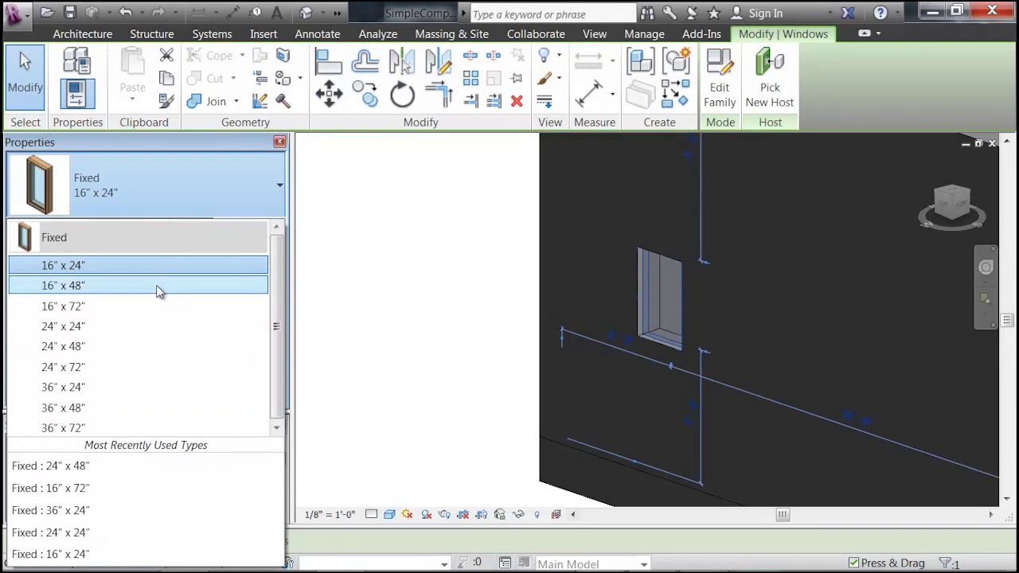
click(88, 328)
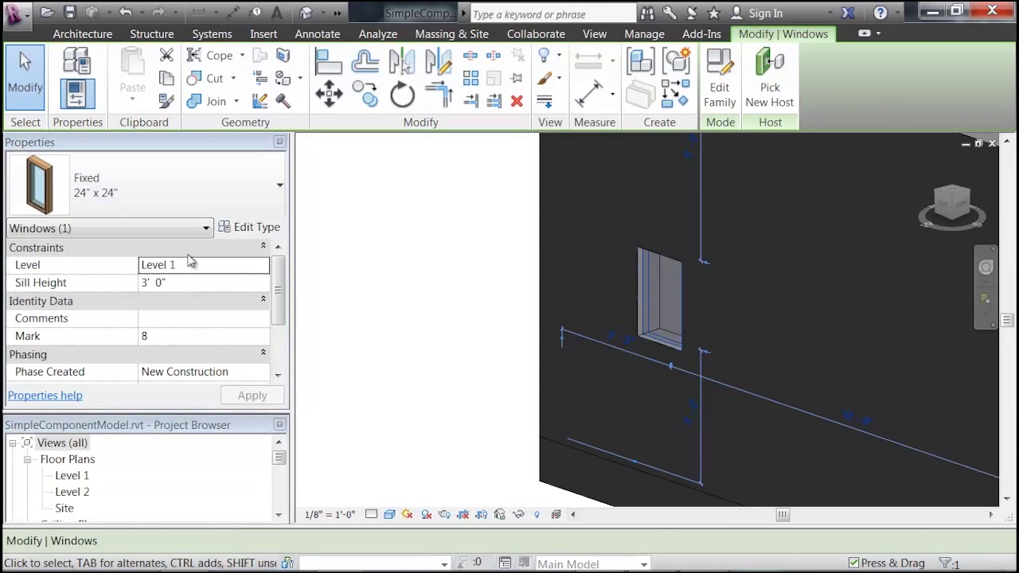
click(223, 191)
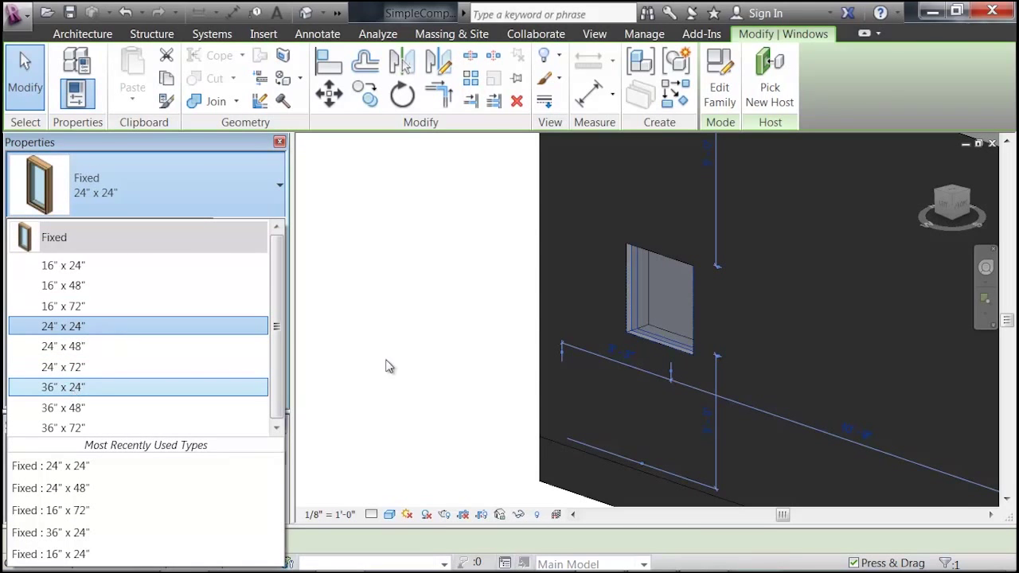
shift+middle_drag(477, 329, 603, 325)
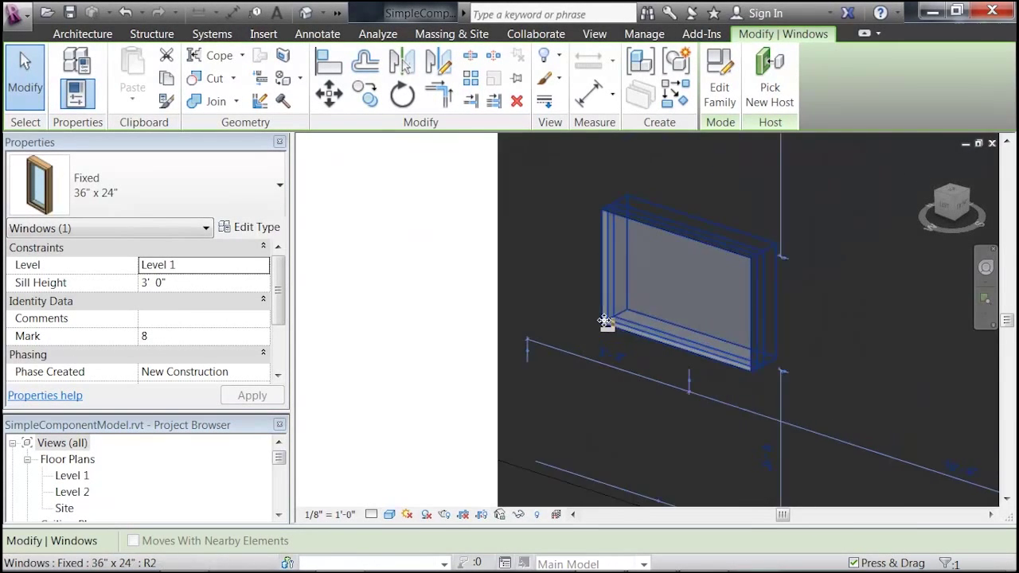
scroll(603, 326, up, 3)
click(153, 188)
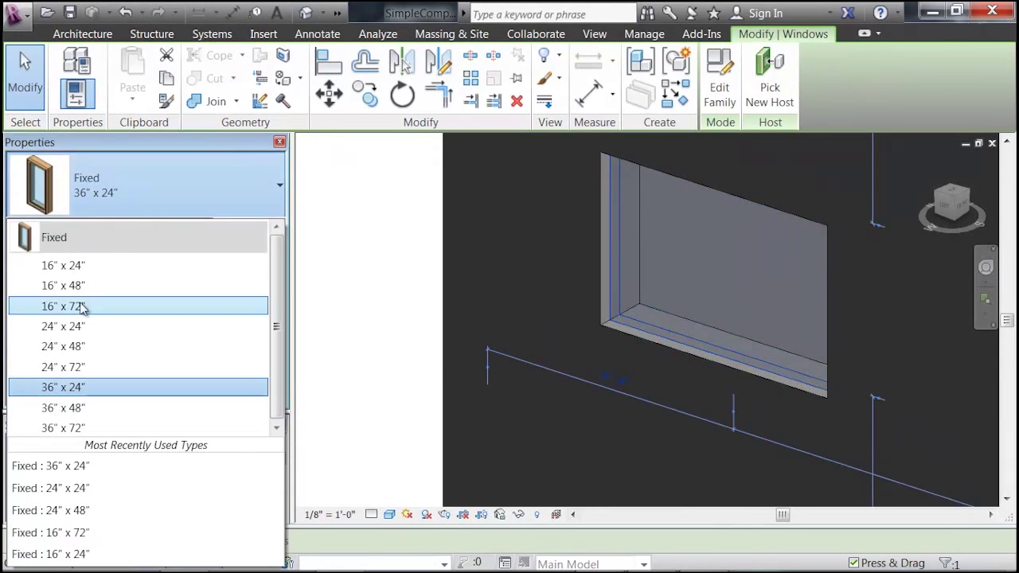
click(84, 406)
scroll(657, 277, down, 2)
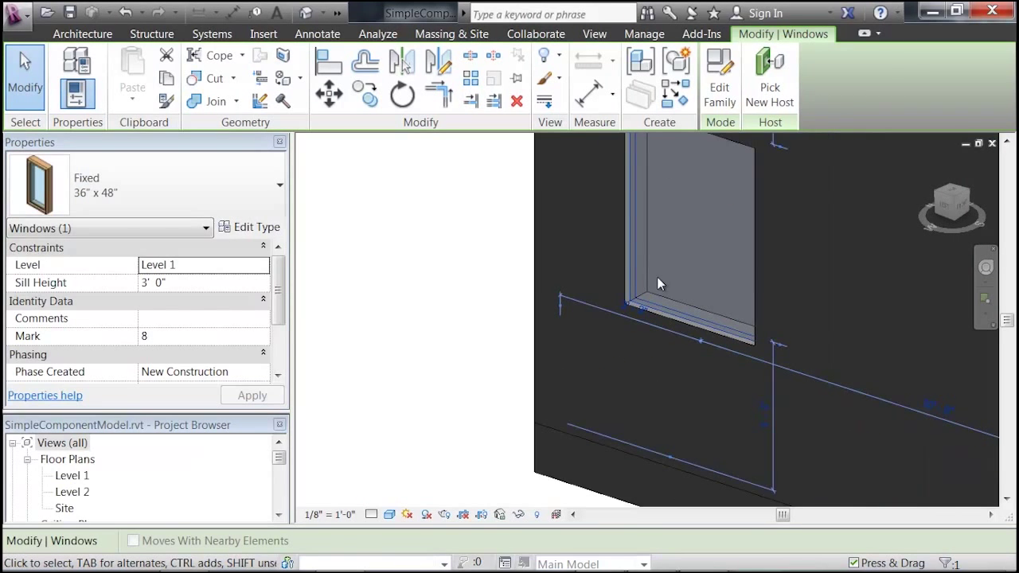
middle_drag(657, 277, 621, 380)
click(348, 255)
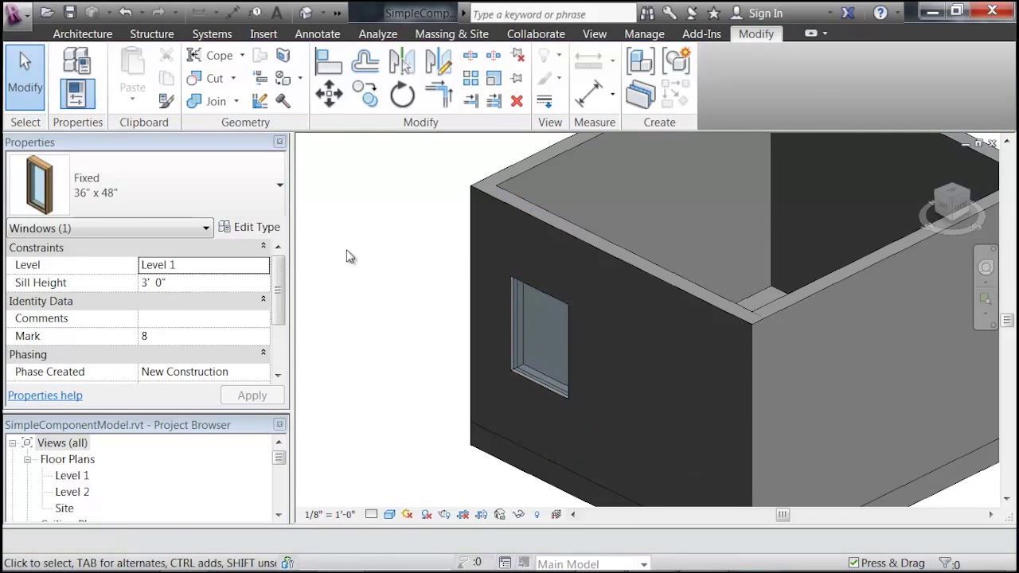
Launch the active model in Autodesk Simulation CFD 2013 from the Add-Ins tab
click(701, 34)
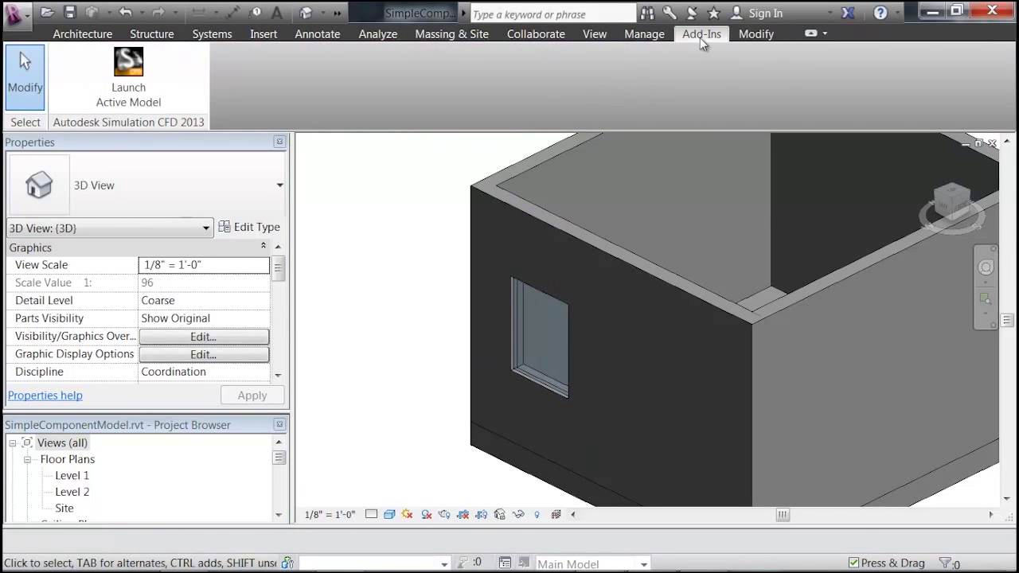
click(132, 78)
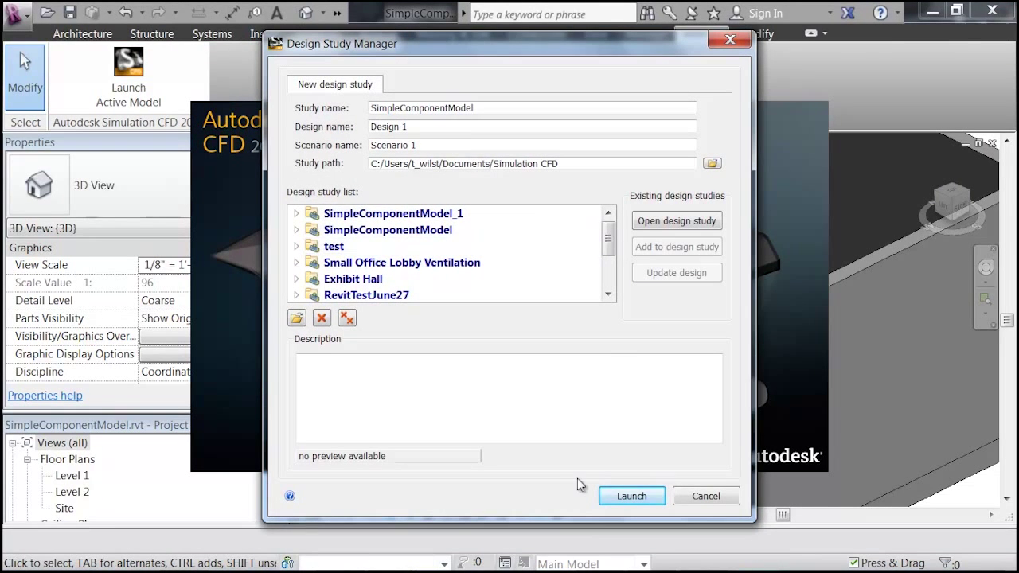
click(642, 495)
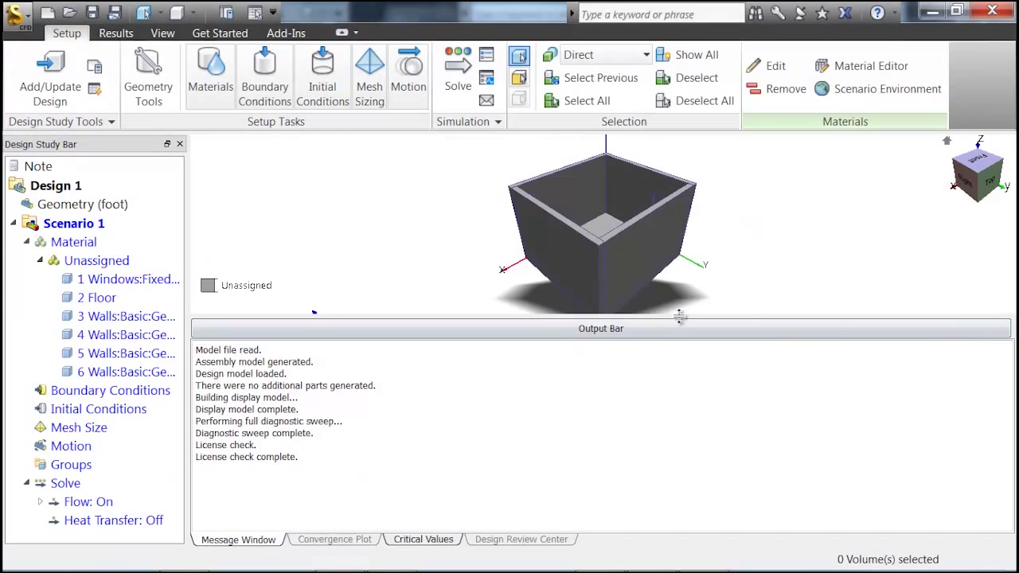
Shrink the Output Bar to enlarge the 3-D view, then orbit and zoom to inspect the window
drag(691, 318, 701, 347)
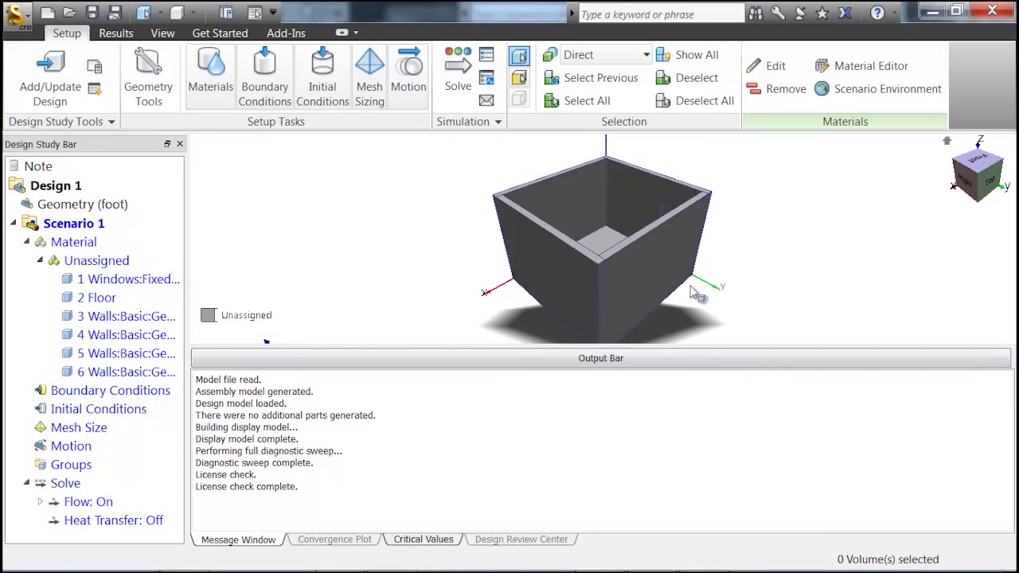
drag(1006, 166, 807, 307)
scroll(653, 303, down, 3)
scroll(626, 278, up, 8)
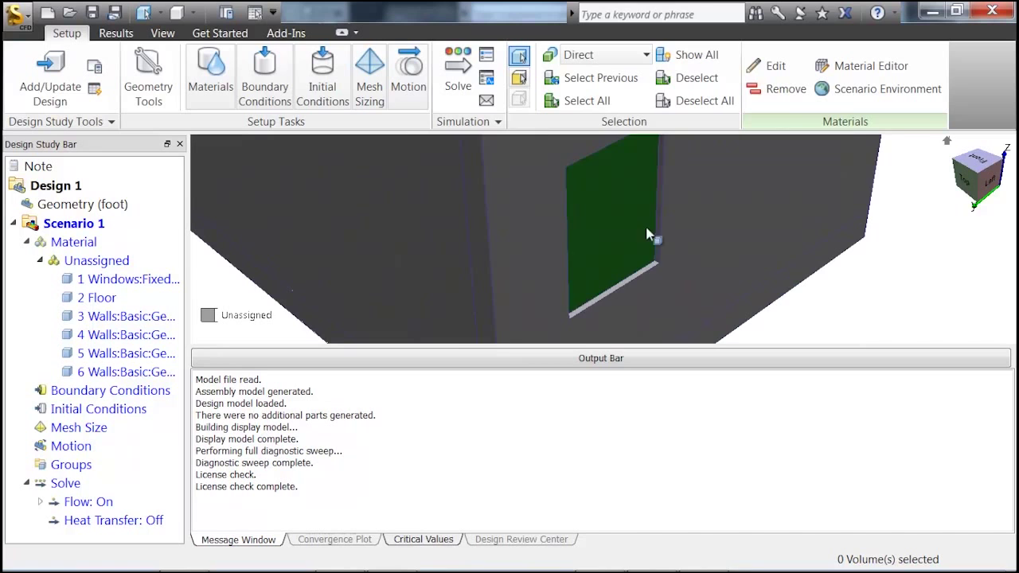
scroll(642, 231, down, 5)
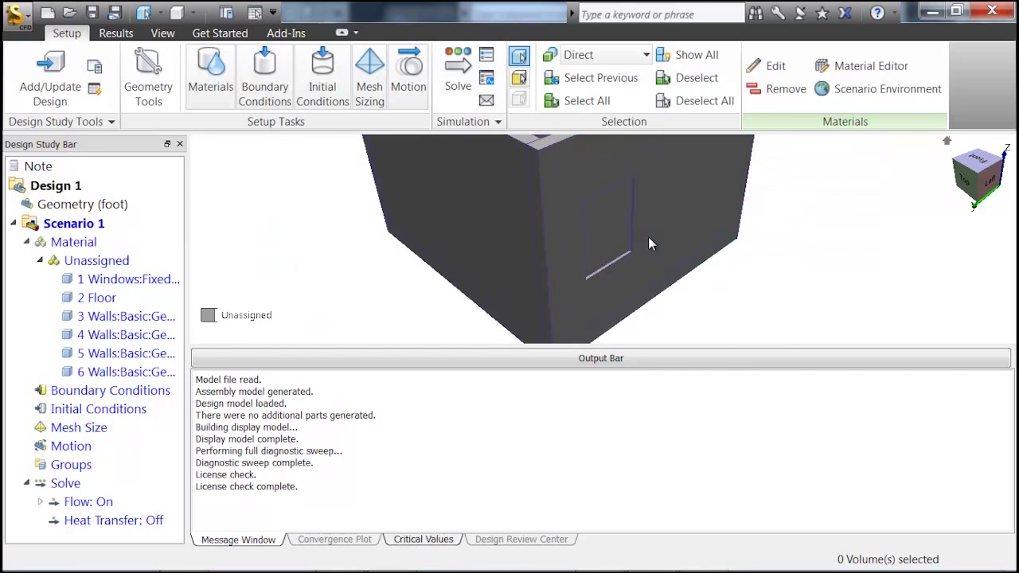
scroll(642, 246, down, 5)
scroll(606, 251, up, 5)
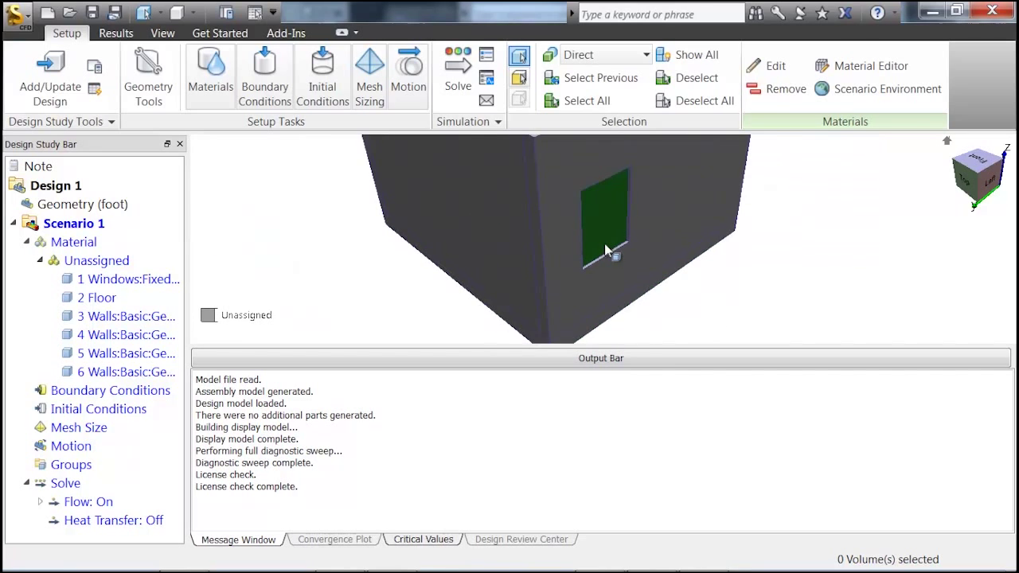
scroll(629, 247, up, 4)
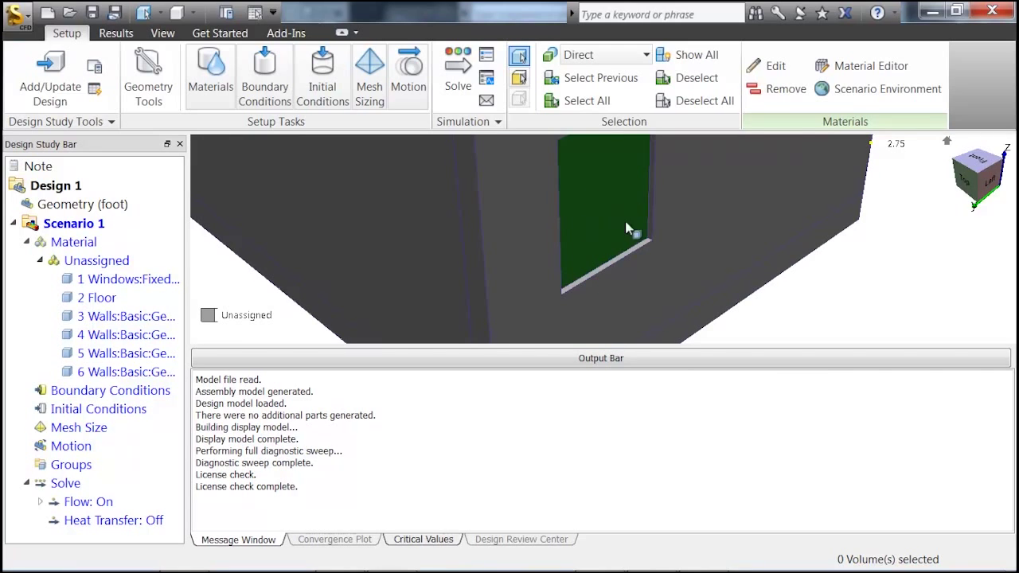
scroll(612, 229, down, 4)
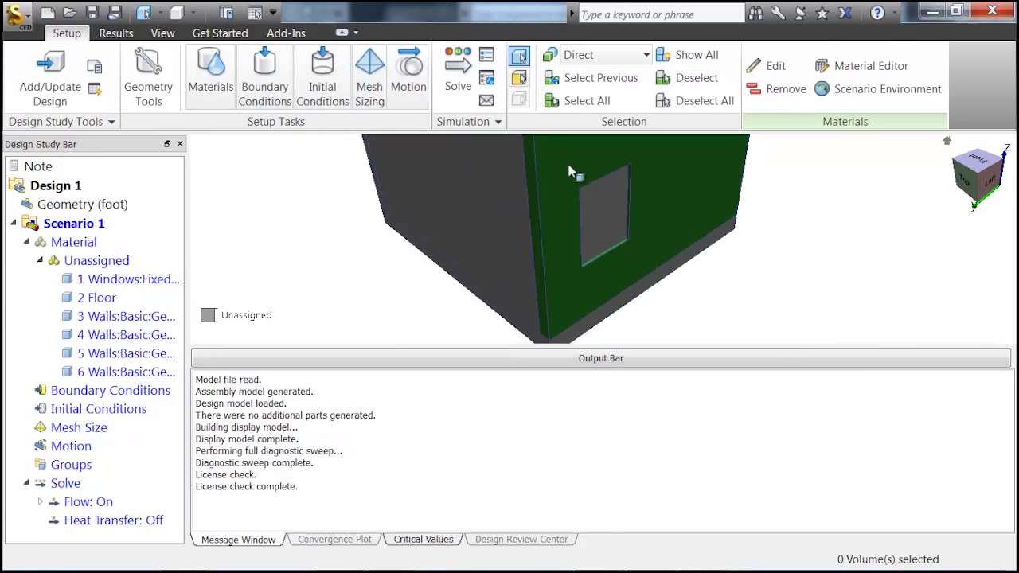
Autosize the mesh for Design 1 and zoom along the box and window edges to check mesh points
click(369, 88)
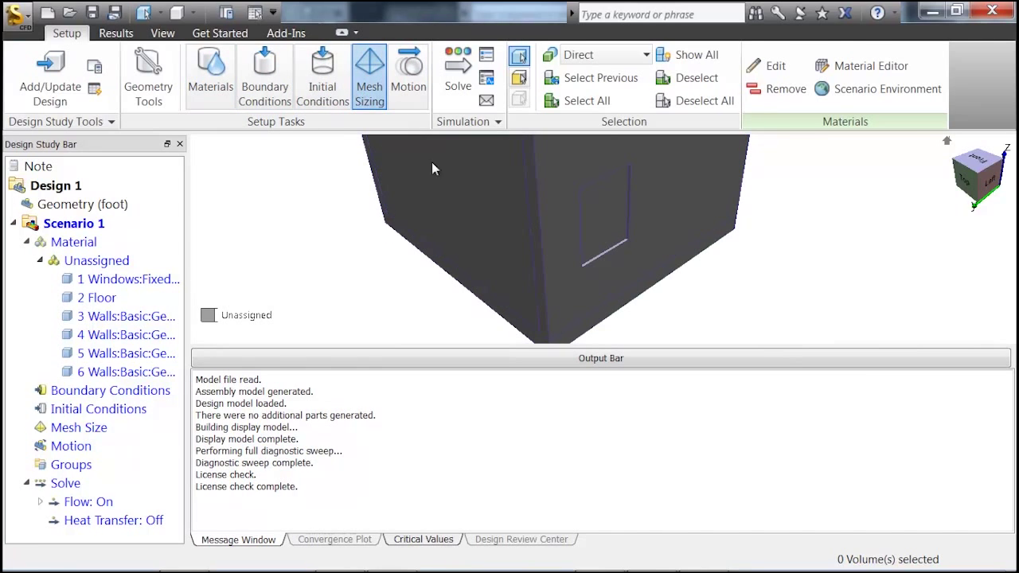
click(839, 84)
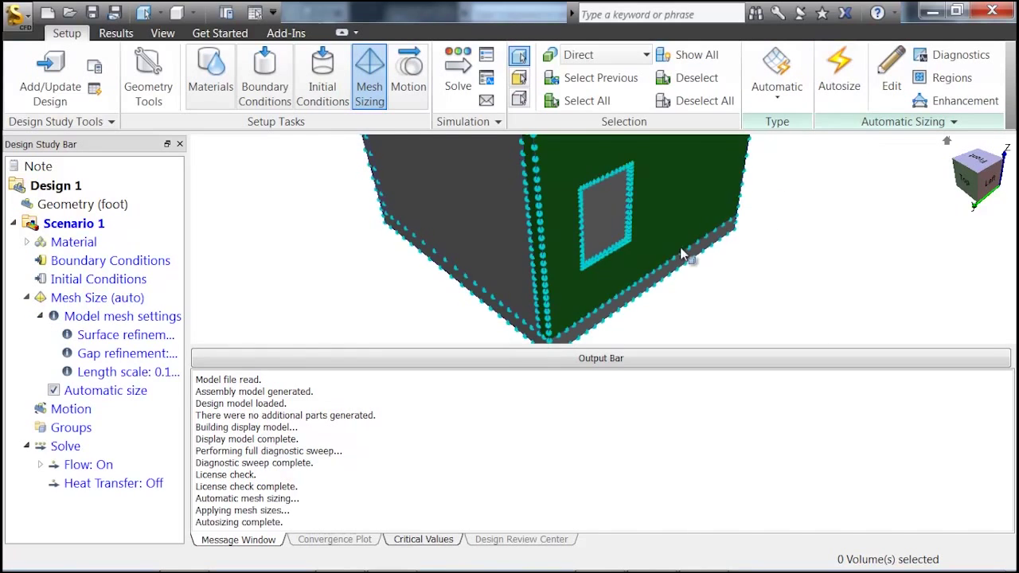
scroll(641, 254, down, 3)
scroll(619, 246, up, 6)
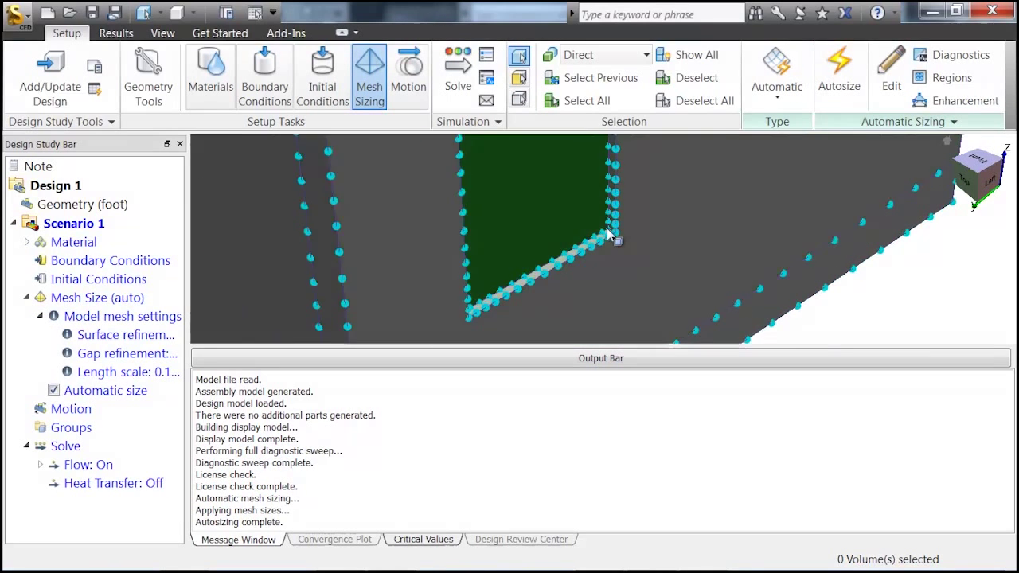
scroll(580, 224, down, 4)
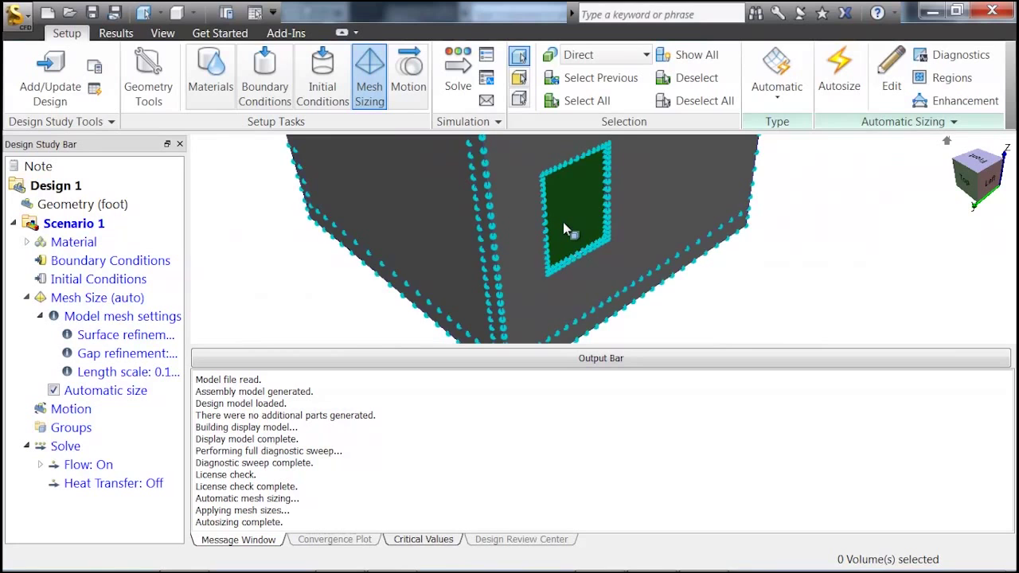
scroll(563, 224, up, 4)
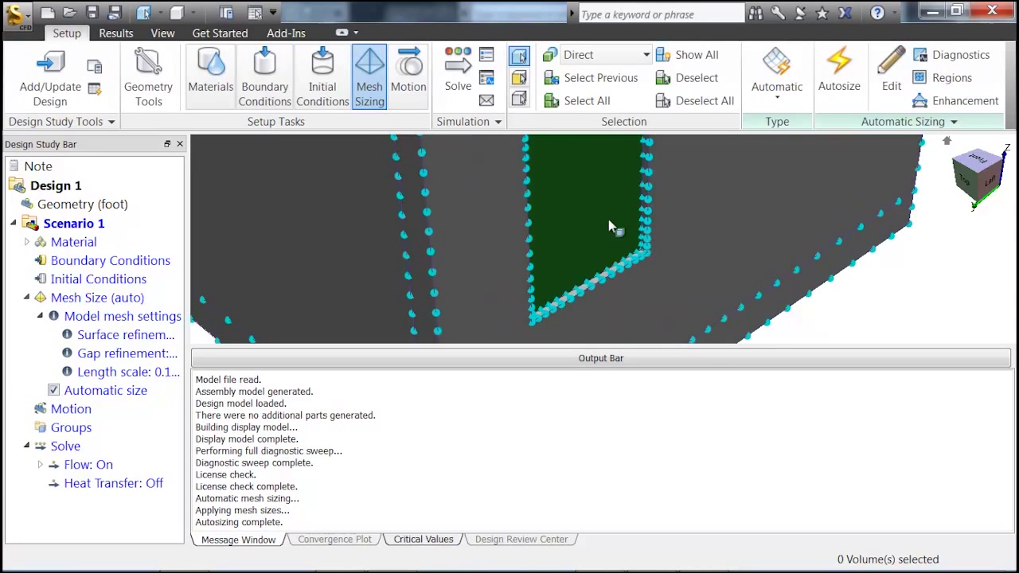
scroll(621, 223, up, 3)
scroll(637, 221, down, 5)
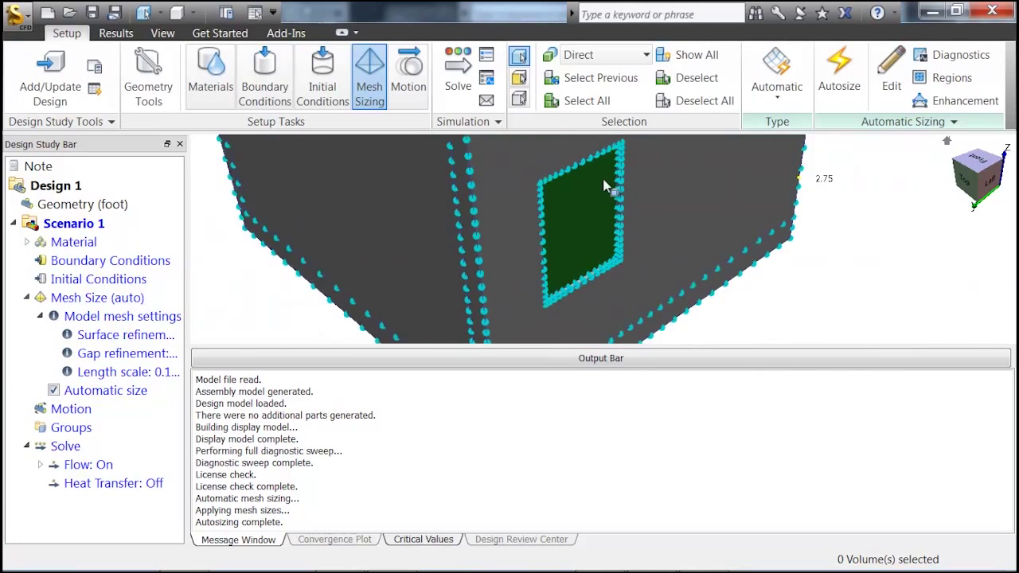
scroll(605, 187, down, 3)
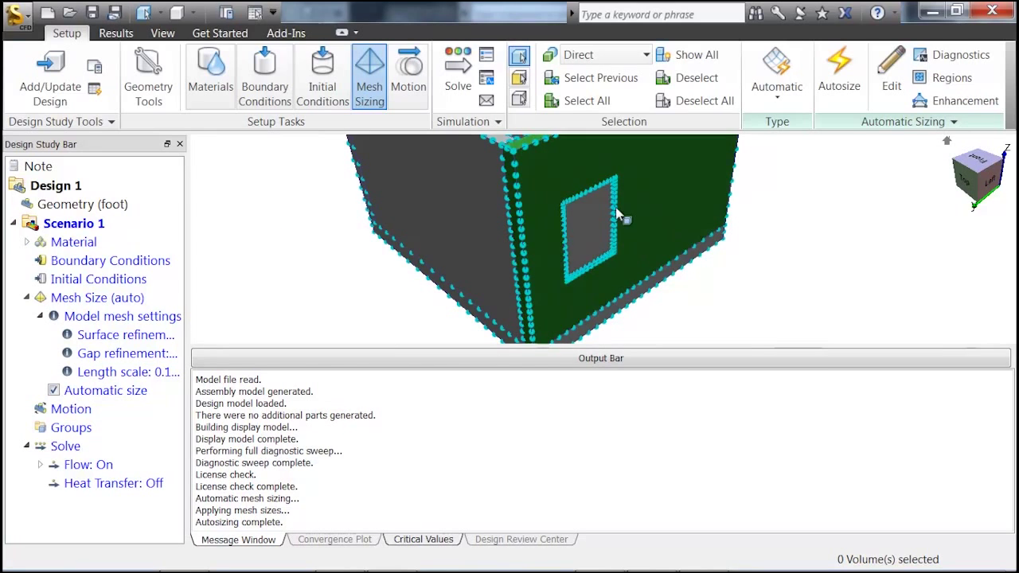
scroll(614, 224, up, 1)
scroll(608, 232, down, 3)
scroll(606, 234, up, 5)
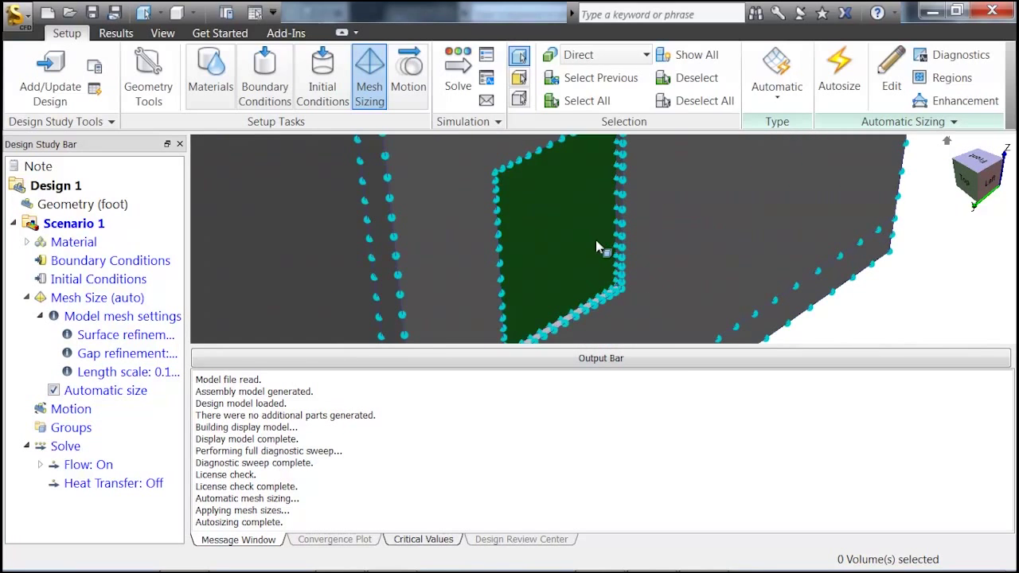
scroll(598, 241, up, 1)
scroll(603, 229, down, 4)
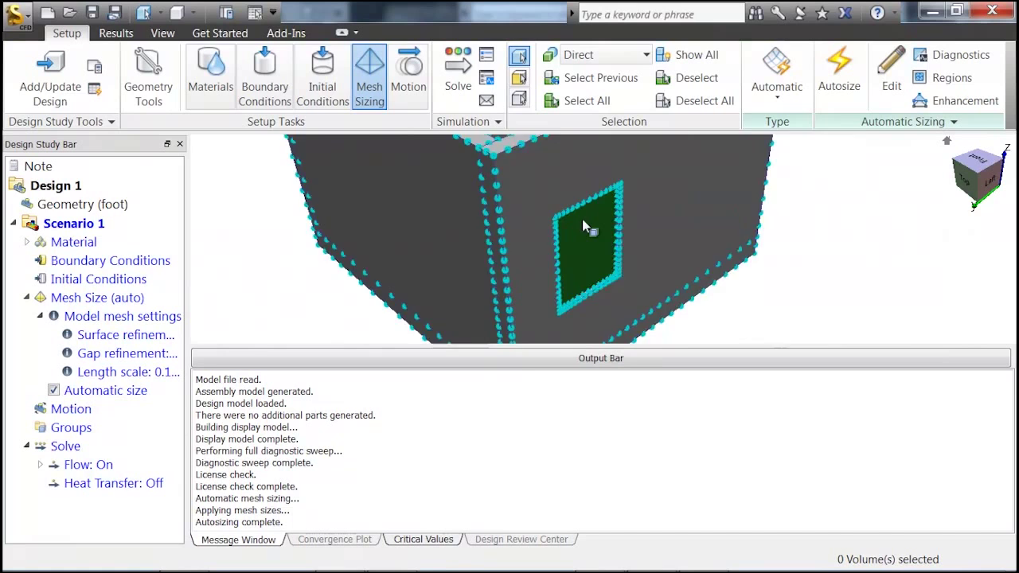
scroll(630, 195, up, 2)
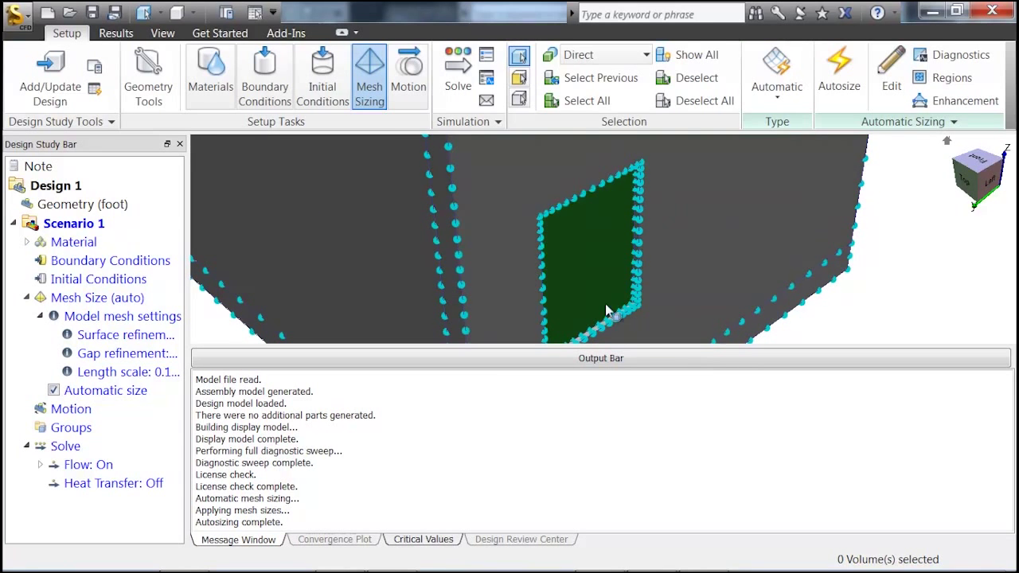
scroll(598, 263, up, 3)
scroll(597, 244, down, 3)
scroll(597, 242, down, 2)
scroll(597, 242, up, 1)
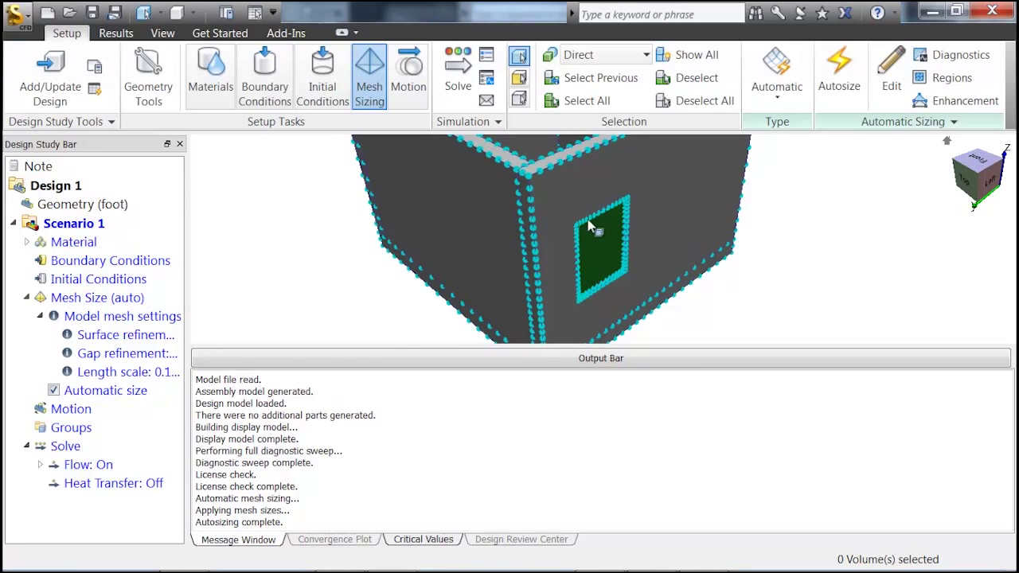
scroll(539, 173, up, 4)
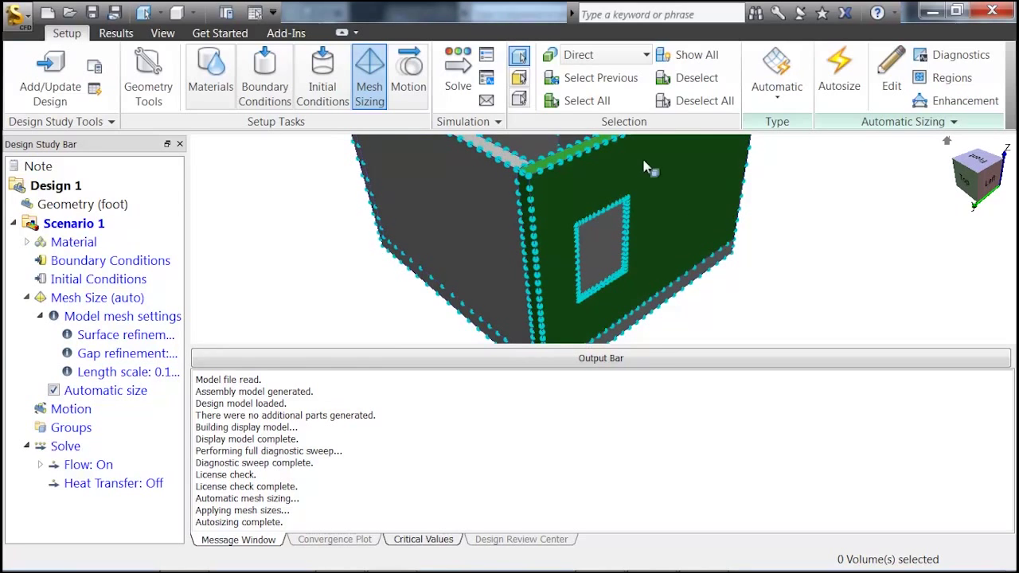
scroll(701, 215, down, 3)
shift+middle_drag(692, 215, 594, 156)
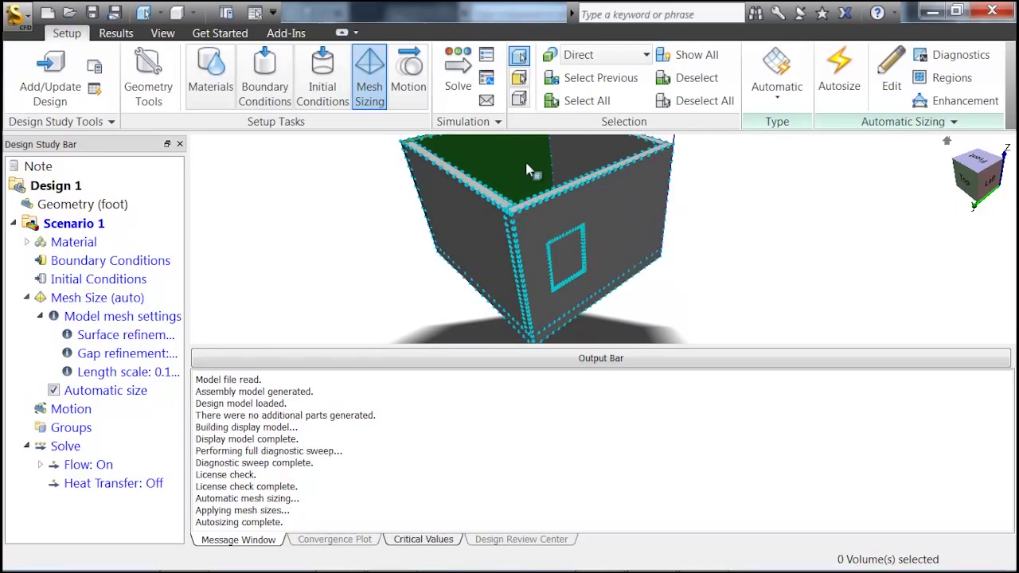
scroll(555, 259, up, 6)
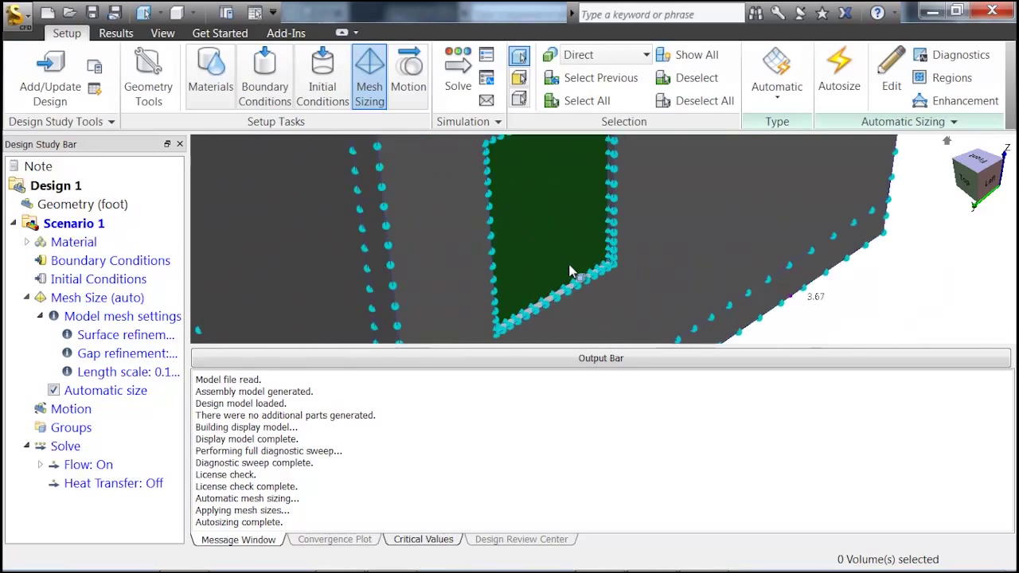
scroll(571, 269, down, 7)
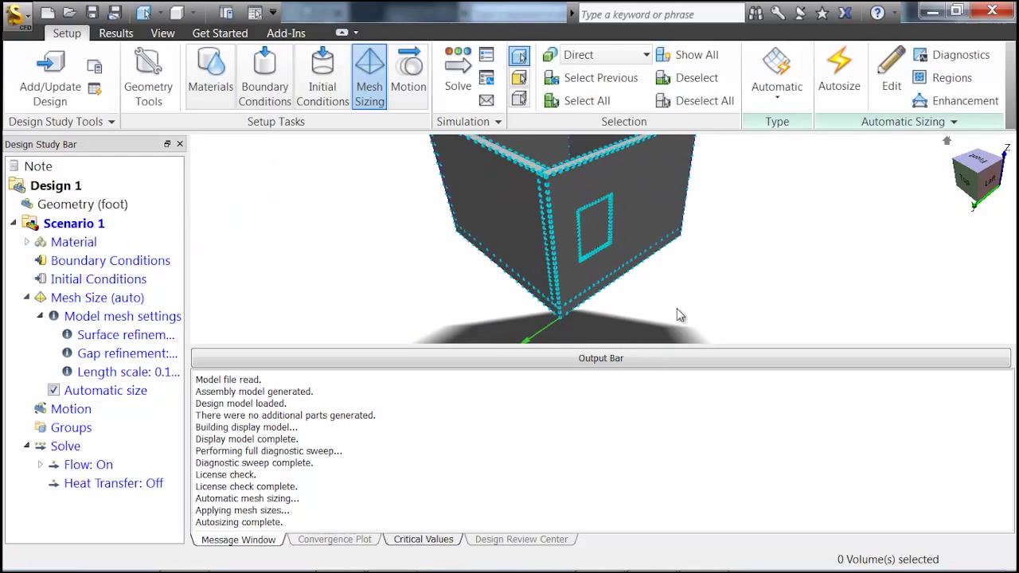
middle_drag(677, 315, 749, 212)
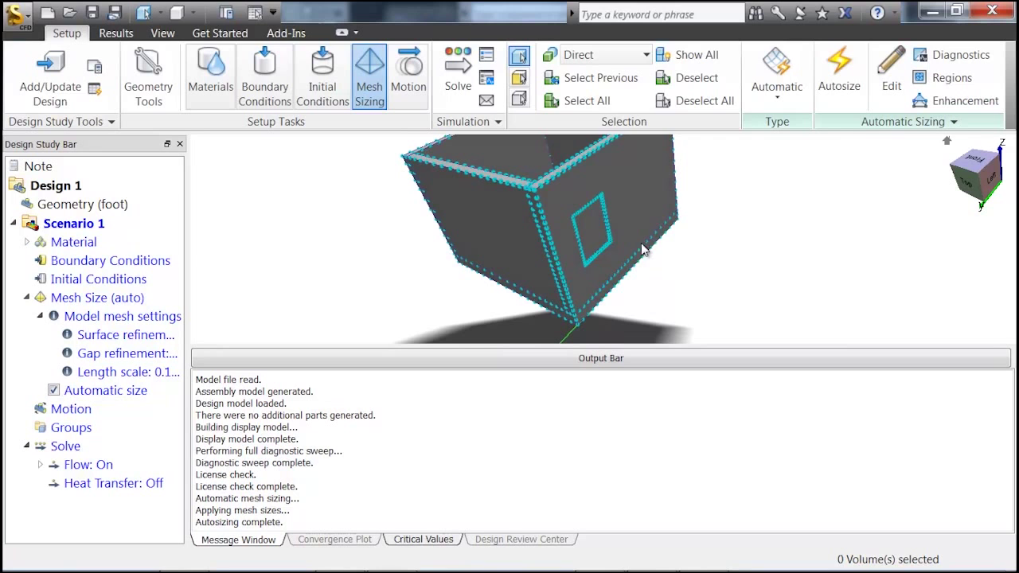